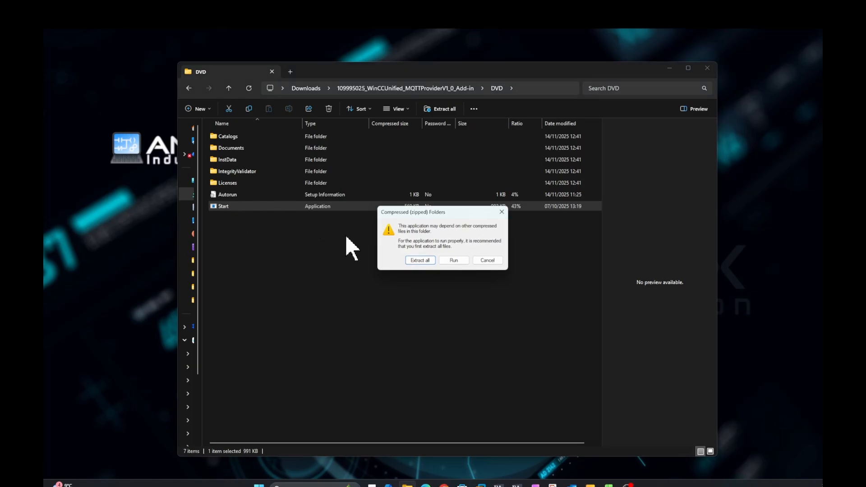
# Extract all files of the WinCC Unified MQTT Provider add-in archive and run its Start installer from the extracted DVD folder.
pyautogui.click(419, 261)
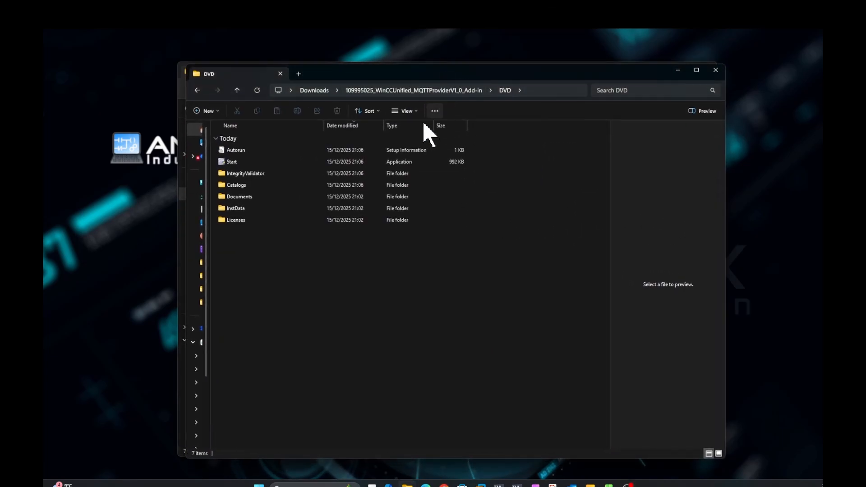
pyautogui.click(249, 163)
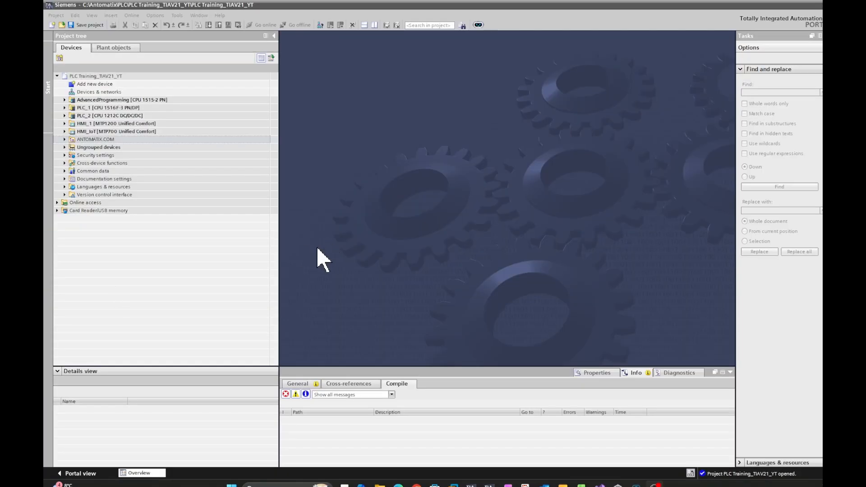
# Add a SIMATIC WinCC Unified PC, version 21.0.0.0, to the project as a new device named PC-System_1.
pyautogui.doubleClick(113, 86)
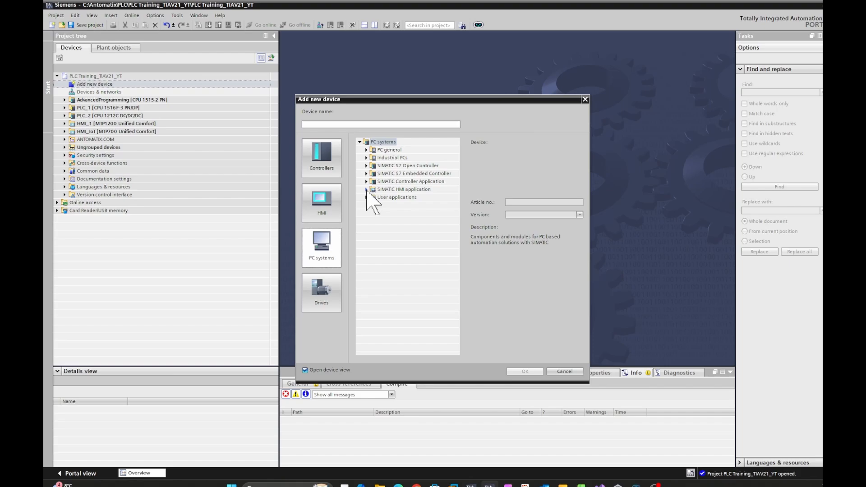
pyautogui.click(366, 189)
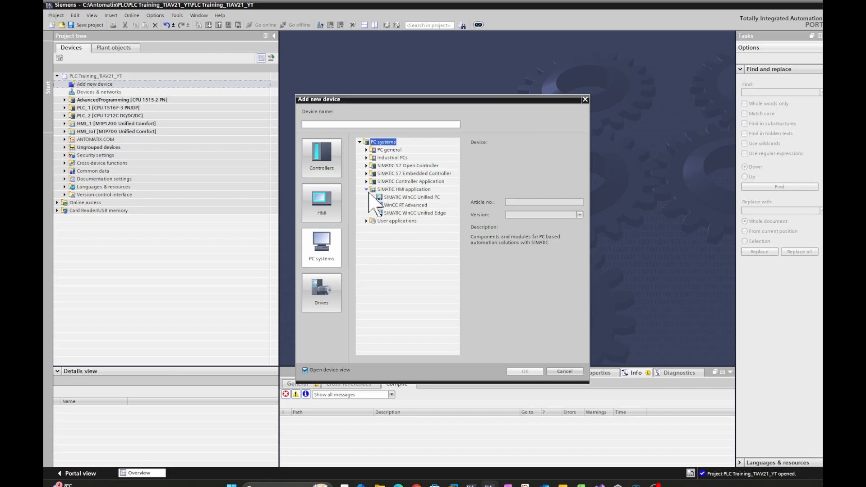
pyautogui.click(421, 199)
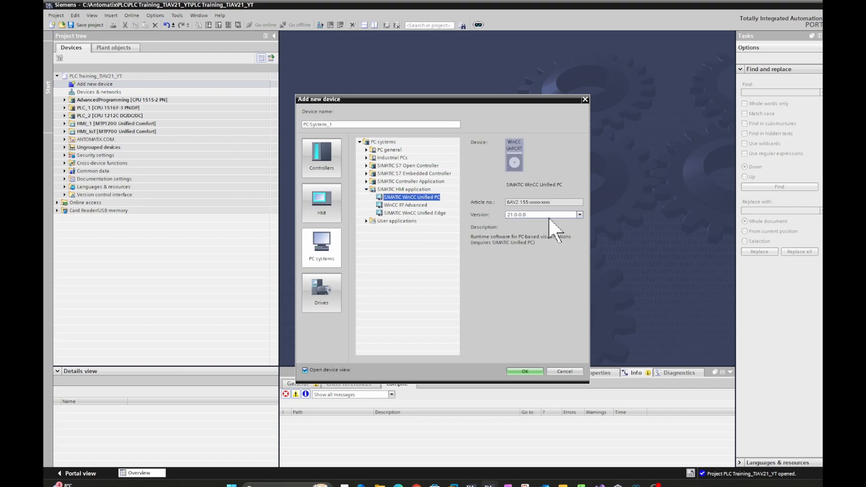
pyautogui.click(535, 371)
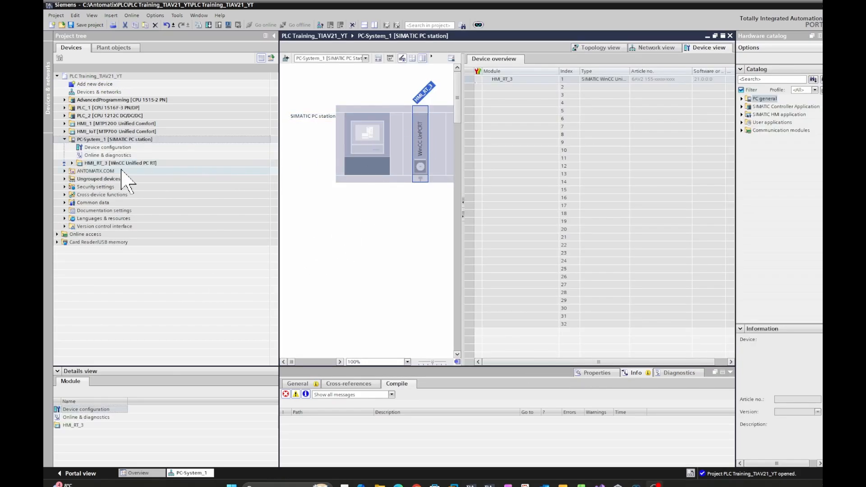
# Add an IE general PROFINET/Ethernet communication module to the PC-System_1 station beside HMI_RT_3 and select its interface.
pyautogui.click(72, 163)
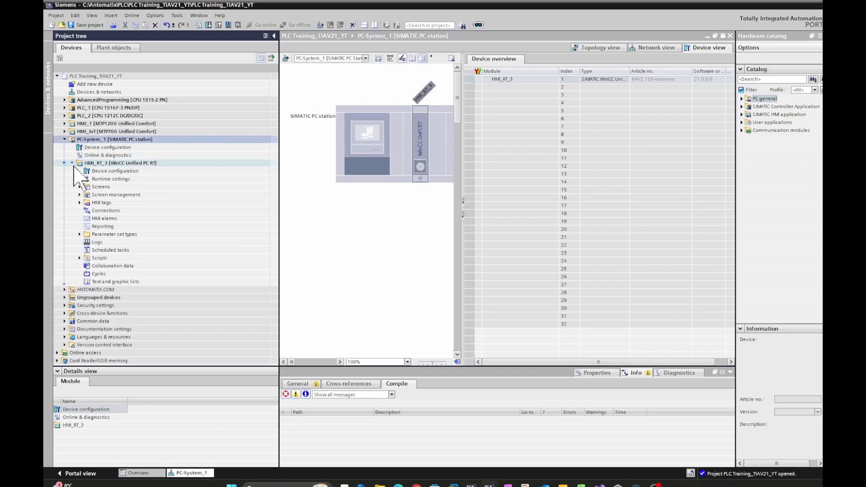
pyautogui.click(418, 140)
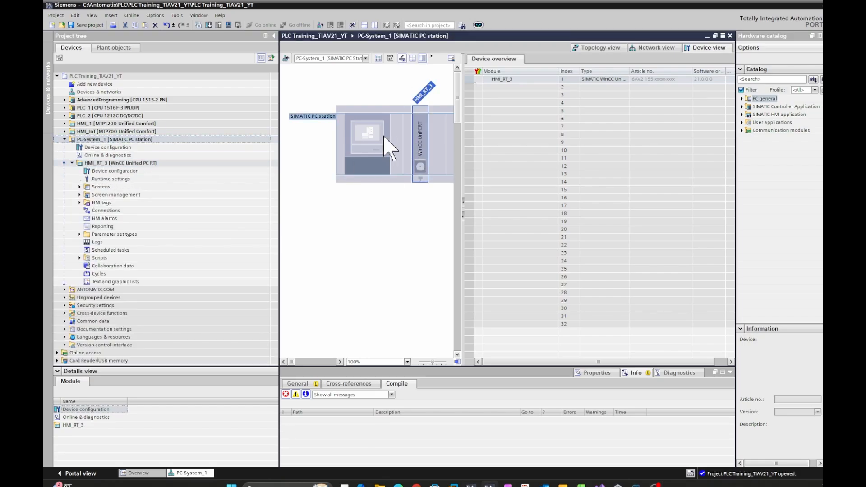
pyautogui.click(741, 130)
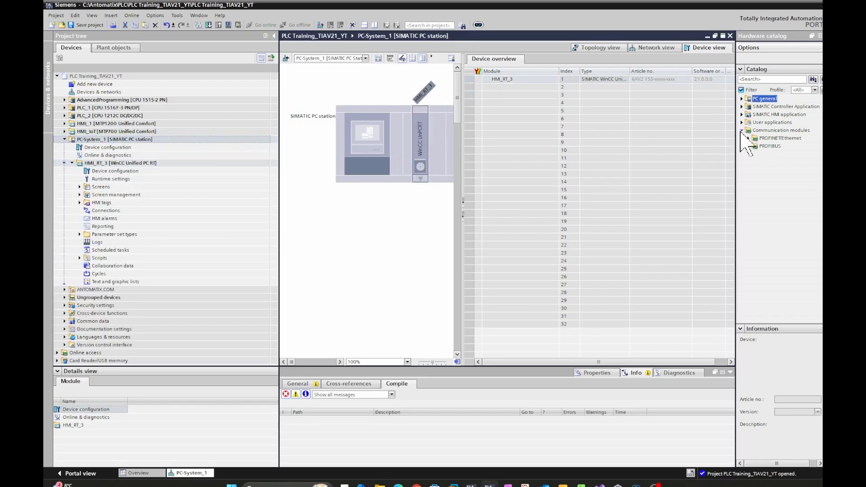
pyautogui.click(748, 138)
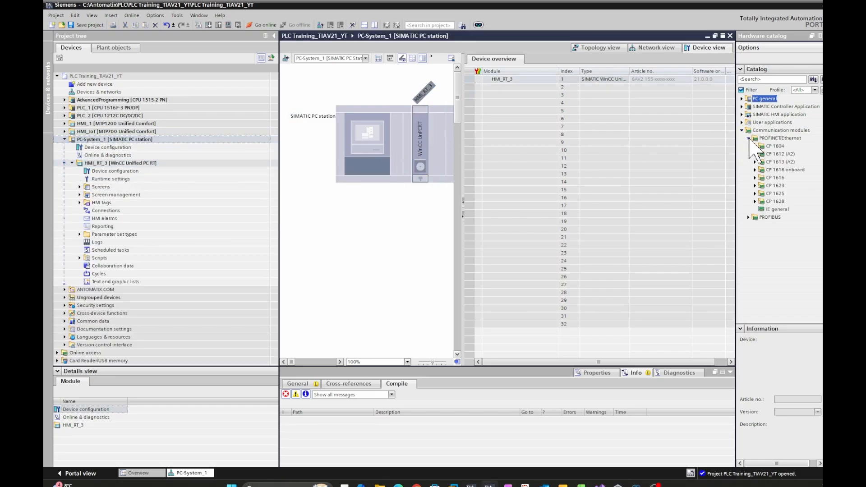
pyautogui.click(776, 209)
pyautogui.moveTo(779, 211); pyautogui.dragTo(400, 139)
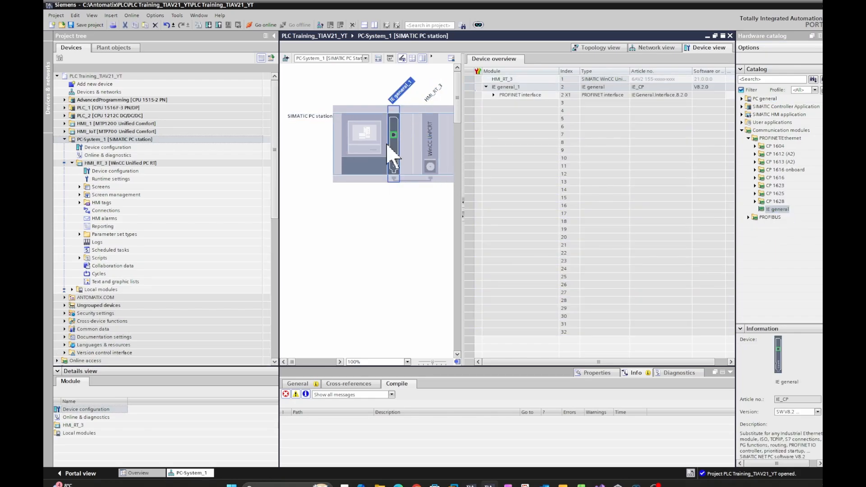
pyautogui.click(393, 135)
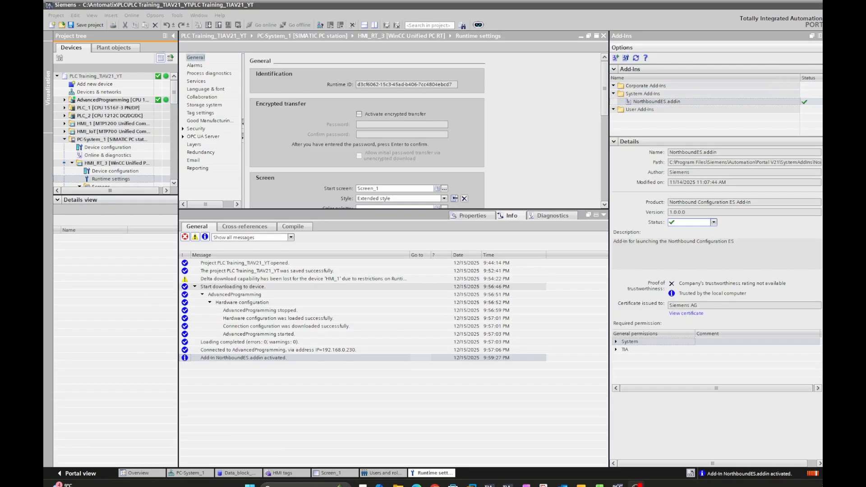
# Launch the Northbound add-in for the PC-System_1 station.
pyautogui.hotkey('ctrl', '3')
pyautogui.hotkey('ctrl', '3')
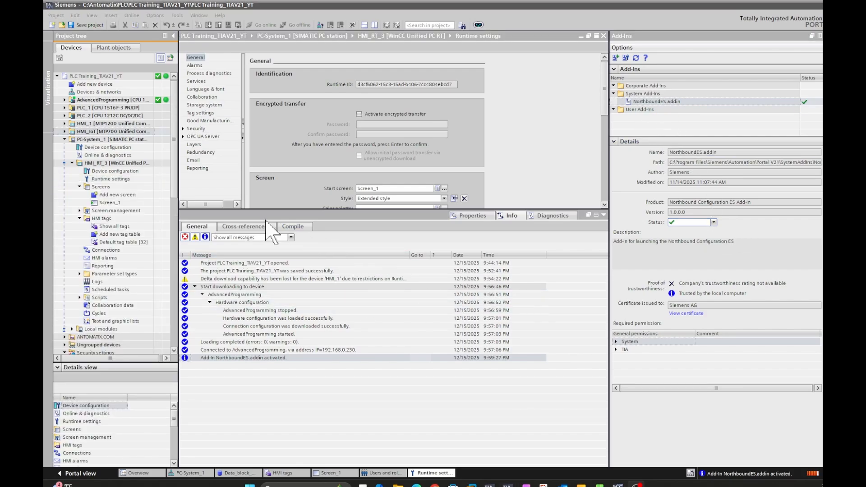
pyautogui.rightClick(121, 139)
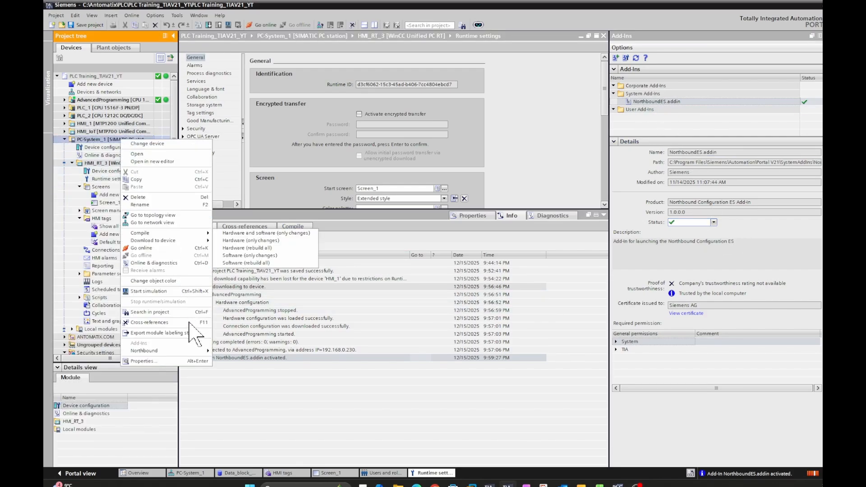
pyautogui.moveTo(194, 351)
pyautogui.click(238, 351)
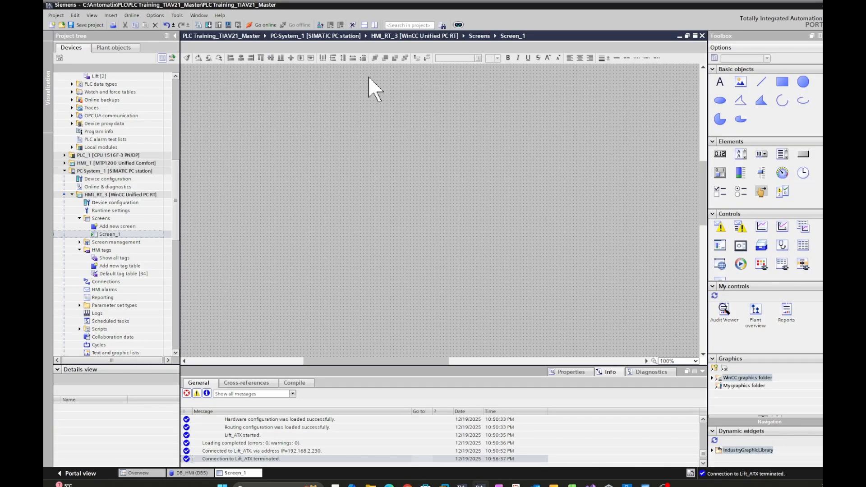
# Show Screen_1 side by side with the list of all HMI tags of HMI_RT_3.
pyautogui.click(374, 25)
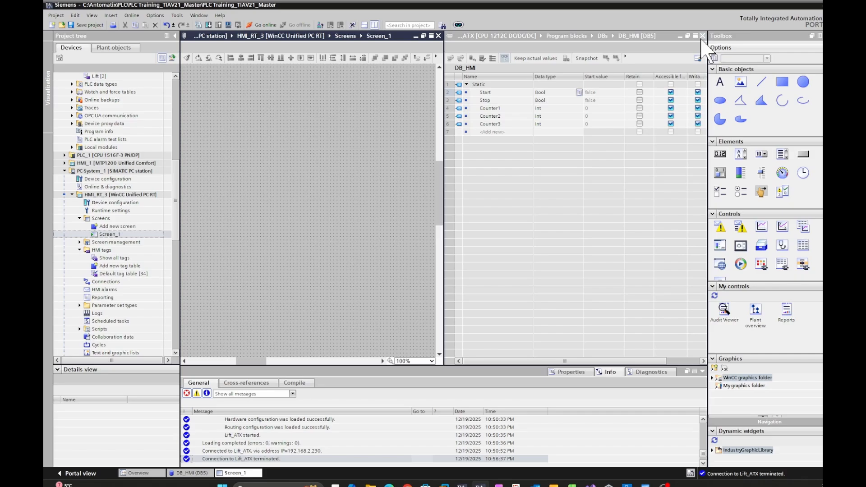
pyautogui.doubleClick(115, 258)
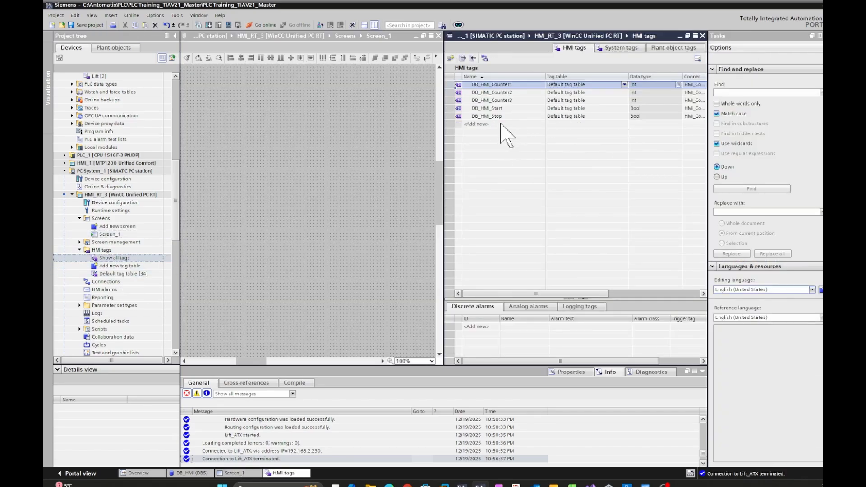
pyautogui.click(501, 117)
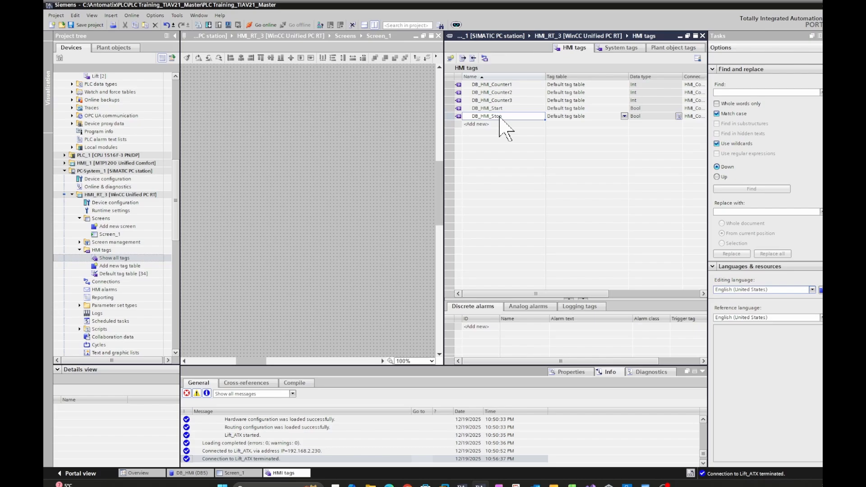
# Place fields for the tags DB_HMI_Counter1, DB_HMI_Counter2 and DB_HMI_Counter3 in a column on Screen_1.
pyautogui.moveTo(493, 87); pyautogui.dragTo(284, 166)
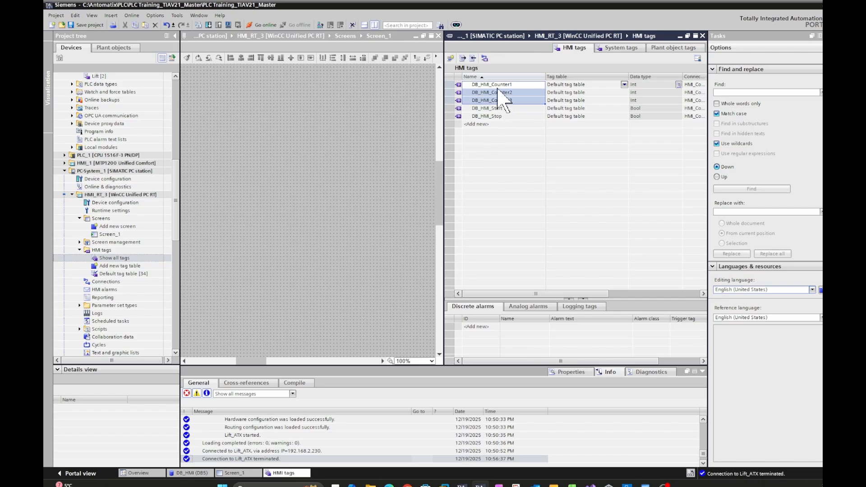
pyautogui.moveTo(464, 85); pyautogui.dragTo(289, 110)
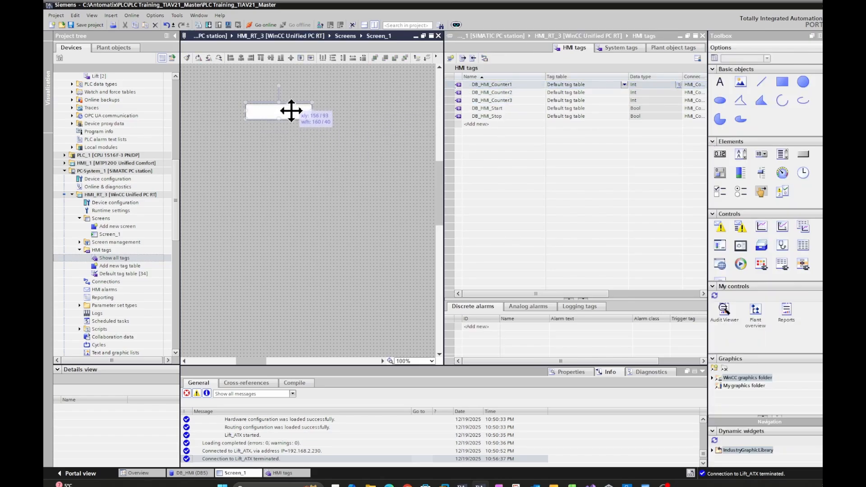
pyautogui.moveTo(464, 92); pyautogui.dragTo(251, 143)
pyautogui.moveTo(472, 100); pyautogui.dragTo(247, 159)
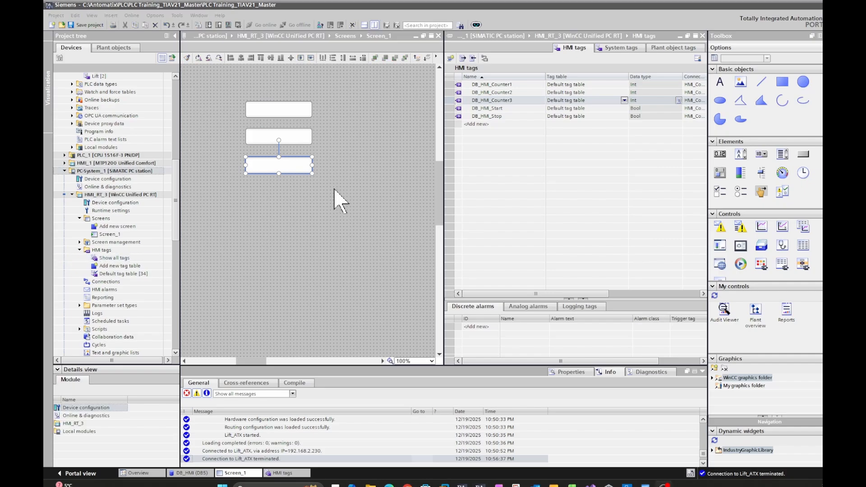
# Start the runtime simulation of PC-System_1, check the three counter fields and return to the project.
pyautogui.click(129, 173)
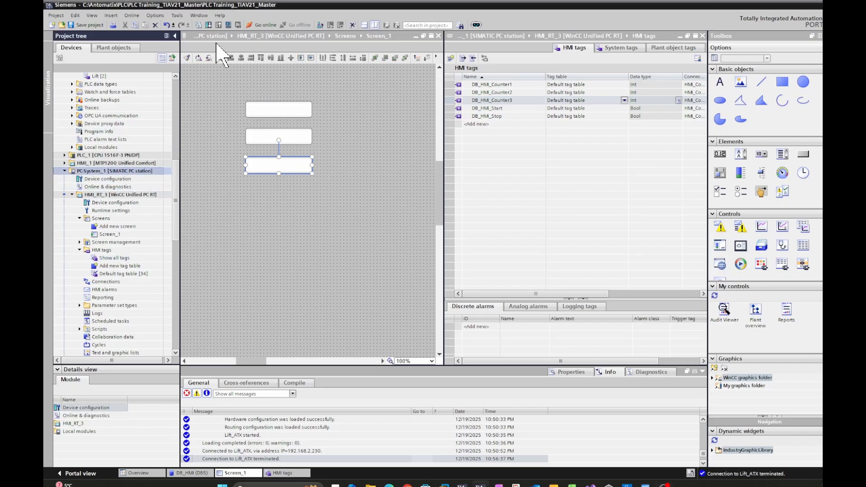
pyautogui.click(227, 25)
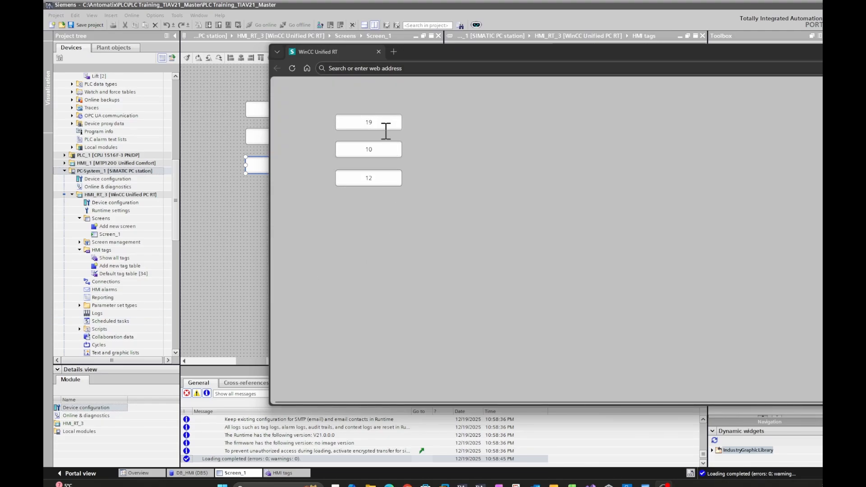
pyautogui.click(141, 238)
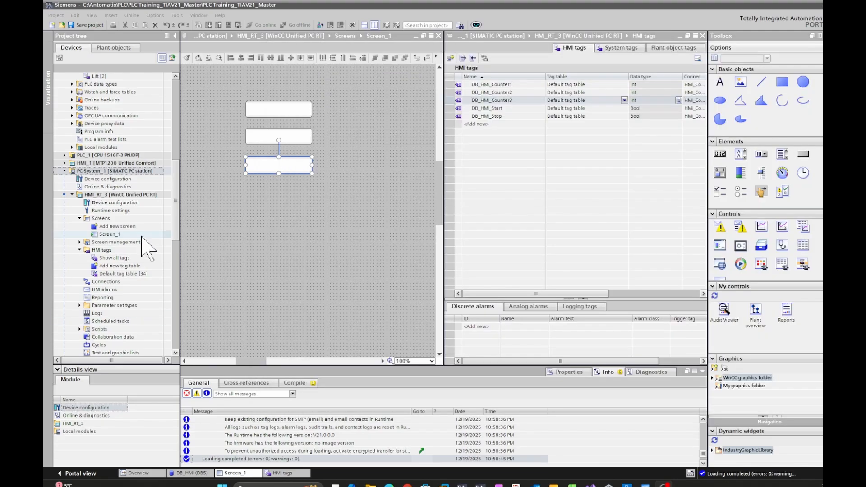
# Open the Northbound MQTT configuration of PC-System_1 and add a folder named Counters under BrokerATX.
pyautogui.rightClick(135, 172)
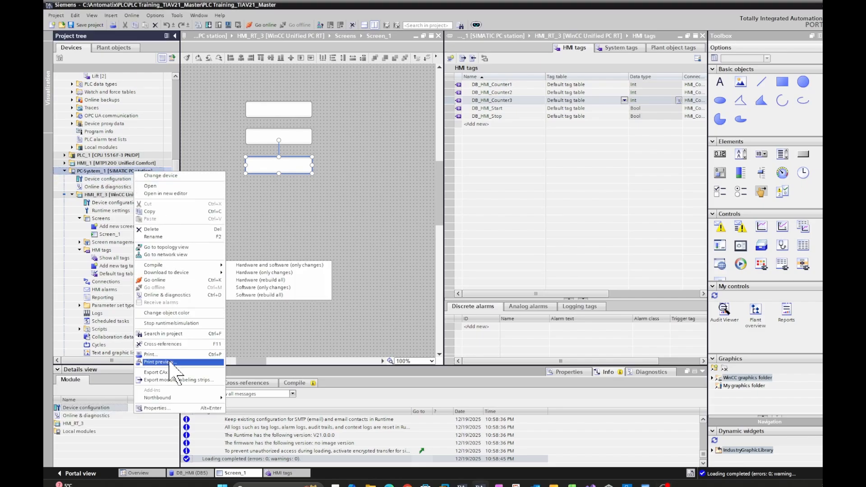
pyautogui.click(263, 398)
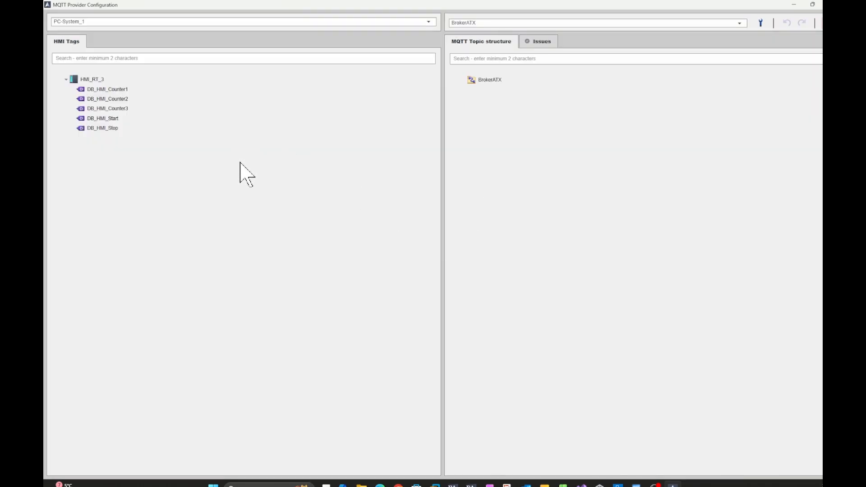
pyautogui.click(481, 81)
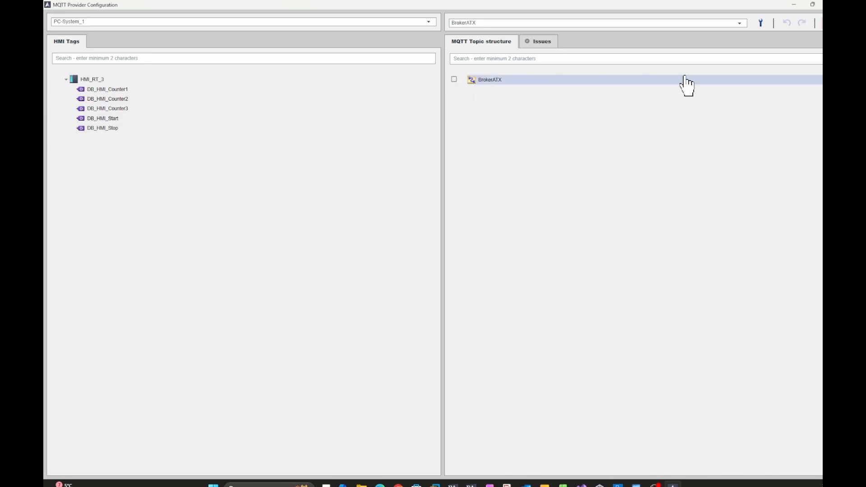
pyautogui.click(818, 79)
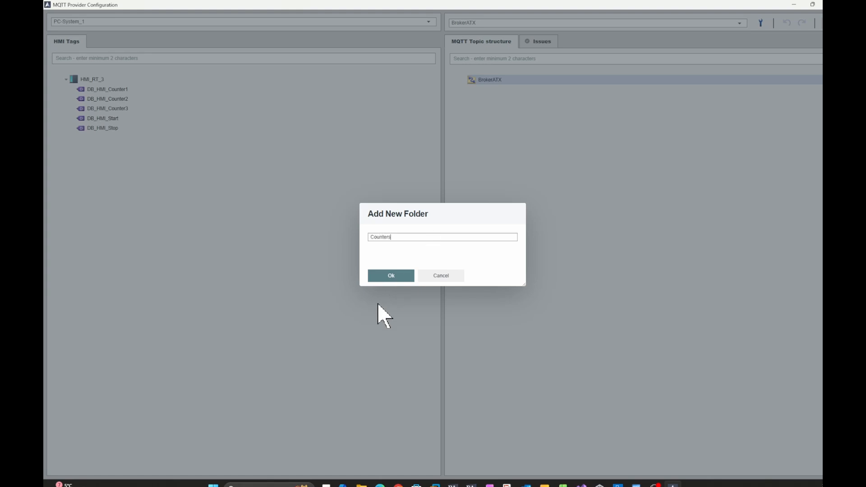
pyautogui.click(386, 277)
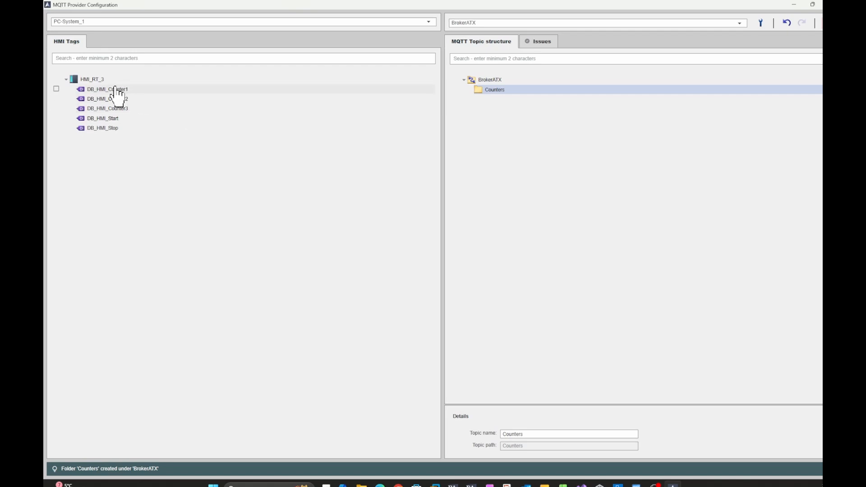
# Map the HMI tags DB_HMI_Counter1, DB_HMI_Counter2 and DB_HMI_Counter3 into the Counters topic folder.
pyautogui.moveTo(117, 90); pyautogui.dragTo(500, 91)
pyautogui.moveTo(129, 100); pyautogui.dragTo(507, 101)
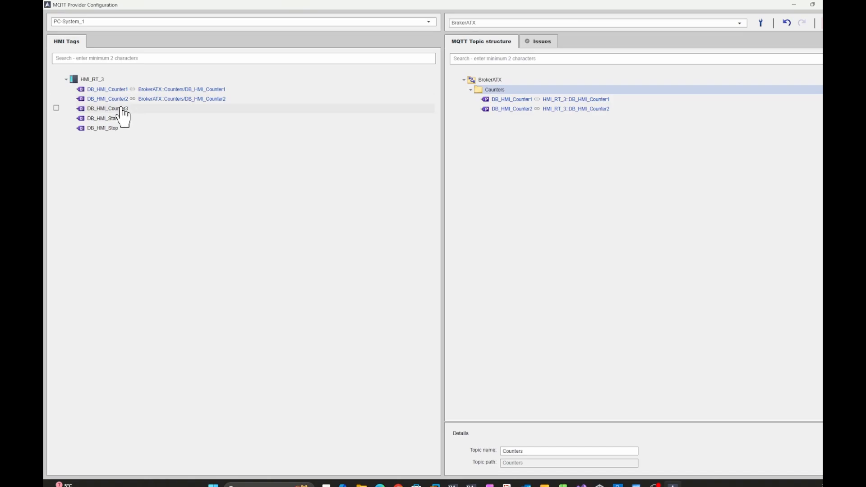
pyautogui.moveTo(120, 110); pyautogui.dragTo(519, 98)
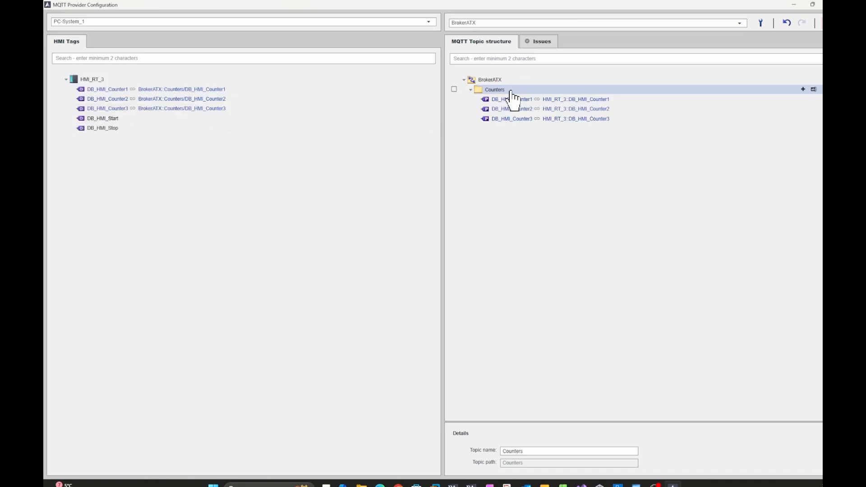
# Rename the topic DB_HMI_Counter1 in the Counters folder as Counter1.
pyautogui.click(575, 100)
pyautogui.click(812, 99)
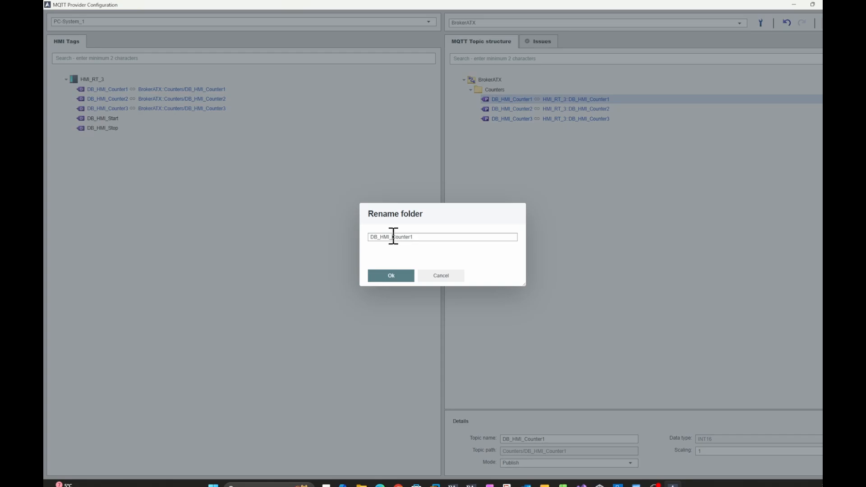
pyautogui.press('BackSpace')
pyautogui.click(398, 280)
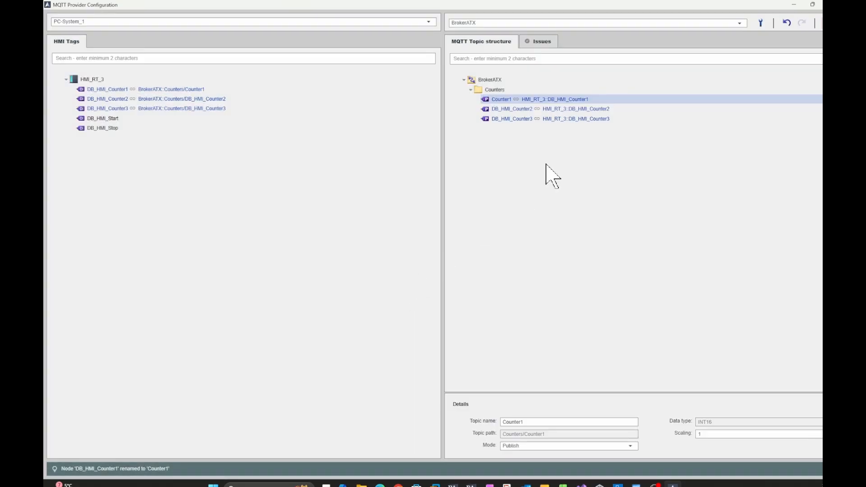
# Rename the topic DB_HMI_Counter2 in the Counters folder as Counter2.
pyautogui.click(596, 110)
pyautogui.click(813, 108)
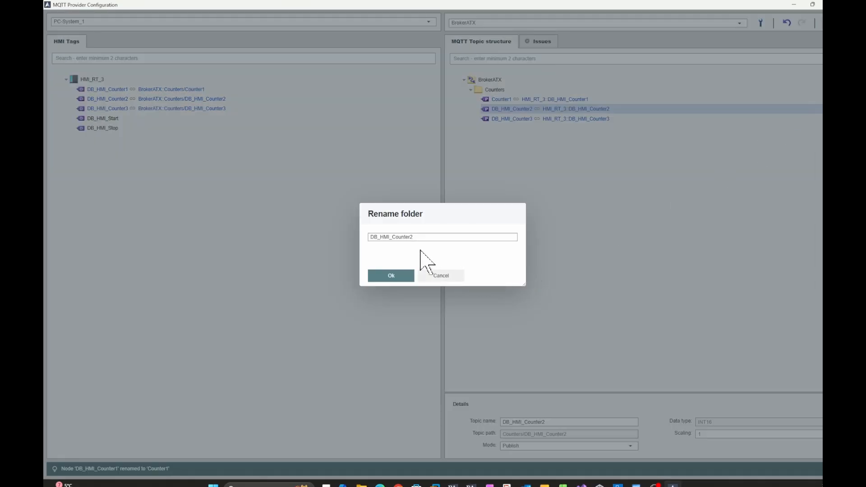
pyautogui.press('BackSpace')
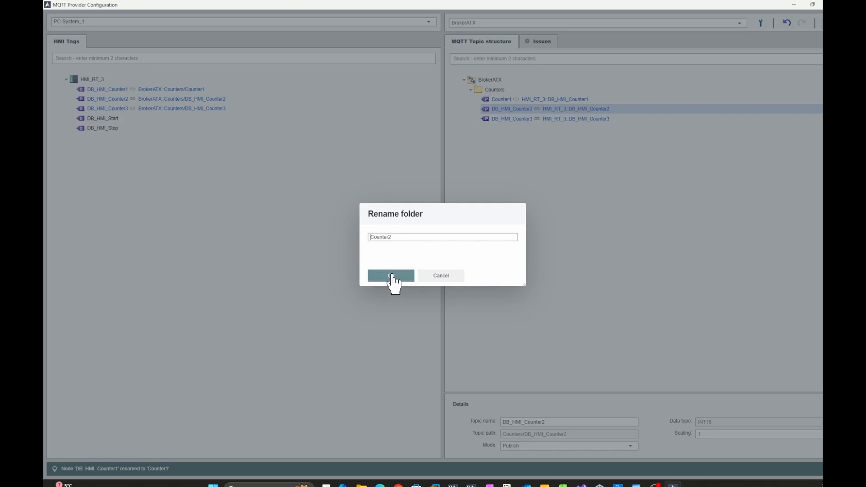
pyautogui.click(391, 277)
# Rename the topic DB_HMI_Counter3 in the Counters folder as Counter3.
pyautogui.click(609, 119)
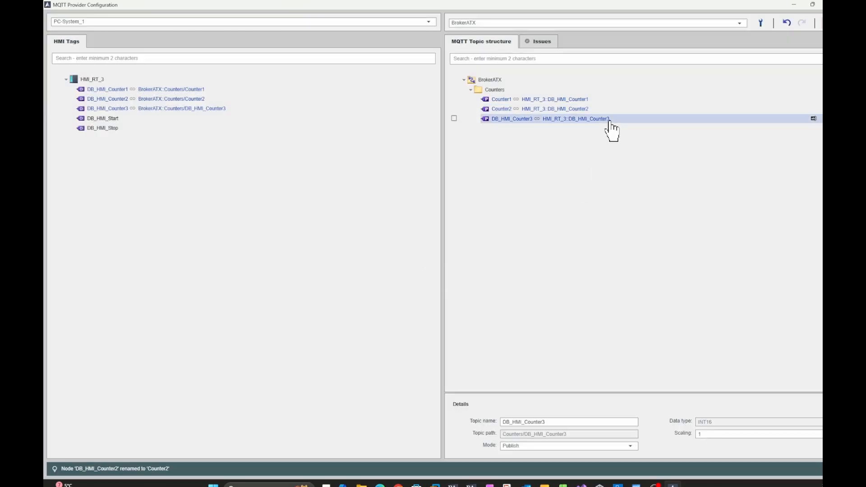
pyautogui.click(813, 118)
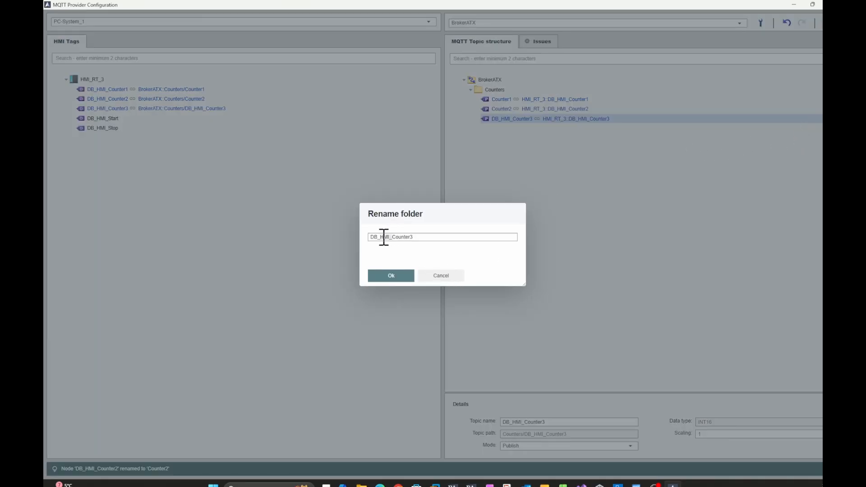
pyautogui.moveTo(384, 236); pyautogui.dragTo(342, 236)
pyautogui.press('BackSpace')
pyautogui.click(391, 274)
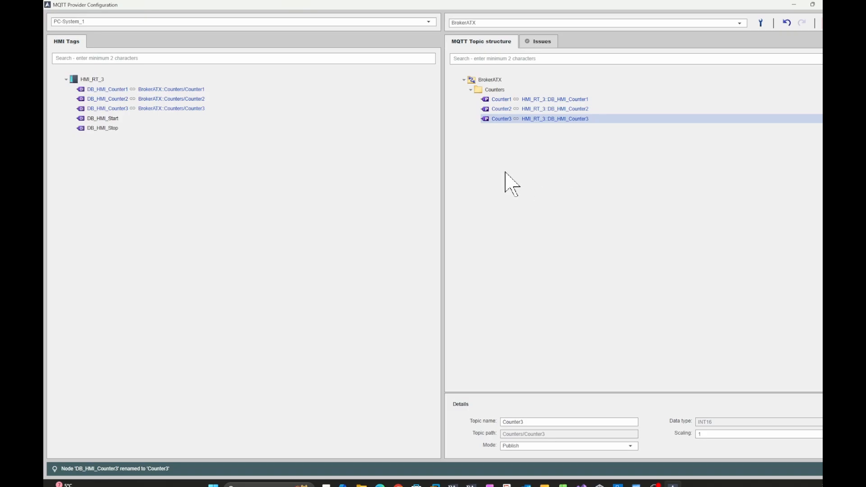
# Add a folder named Control under BrokerATX and map the HMI tags DB_HMI_Start and DB_HMI_Stop into it.
pyautogui.click(488, 80)
pyautogui.click(821, 79)
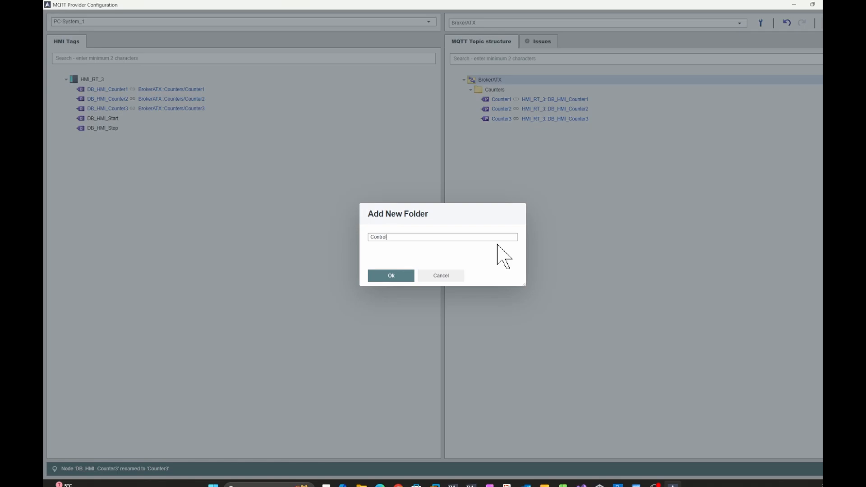
pyautogui.click(370, 277)
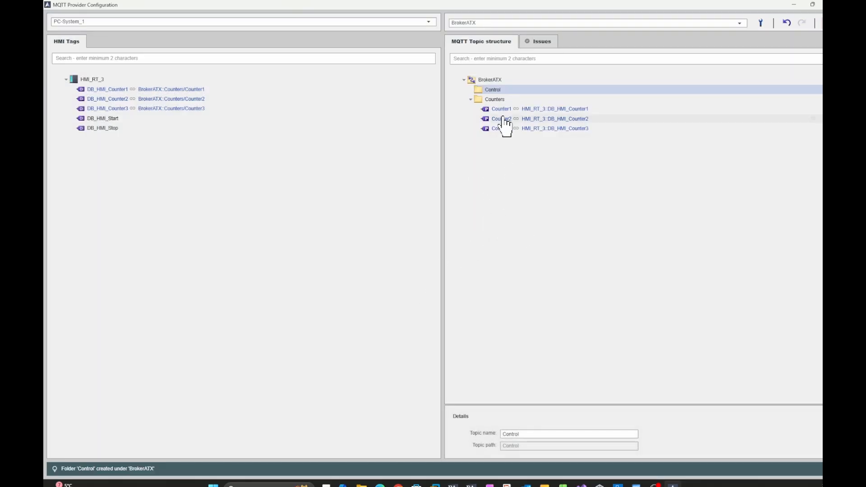
pyautogui.moveTo(111, 120); pyautogui.dragTo(493, 91)
pyautogui.moveTo(108, 131); pyautogui.dragTo(502, 95)
pyautogui.click(504, 99)
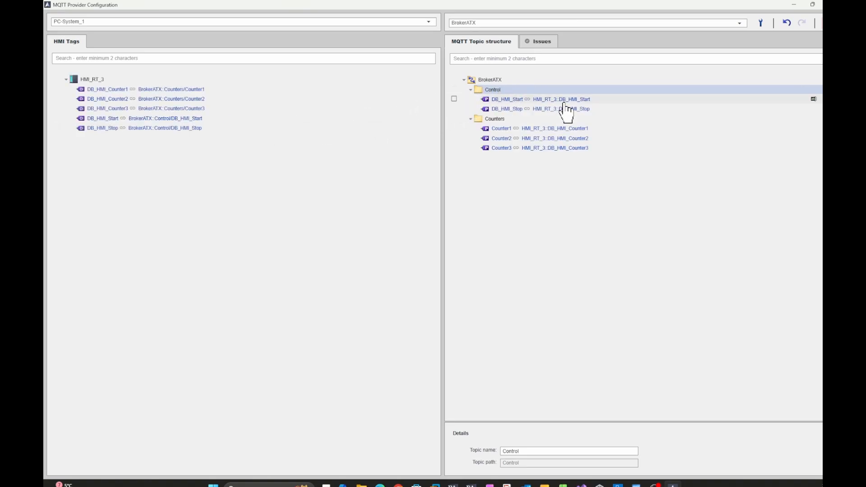
# Rename the topics DB_HMI_Start and DB_HMI_Stop in the Control folder as Start and Stop.
pyautogui.click(812, 99)
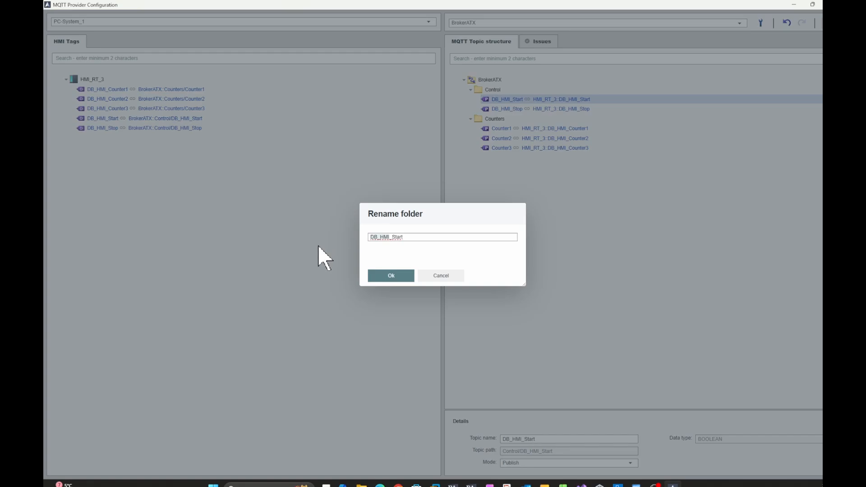
pyautogui.hotkey('ctrl', 'a')
pyautogui.write('Start')
pyautogui.click(398, 273)
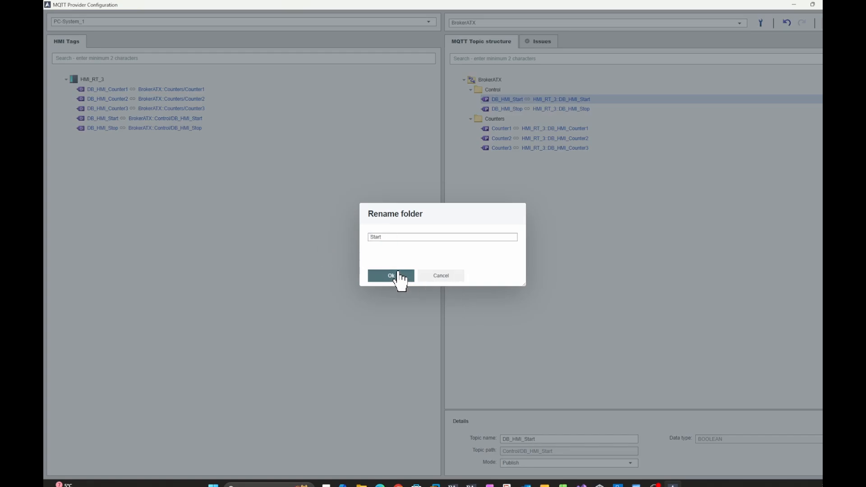
pyautogui.click(574, 111)
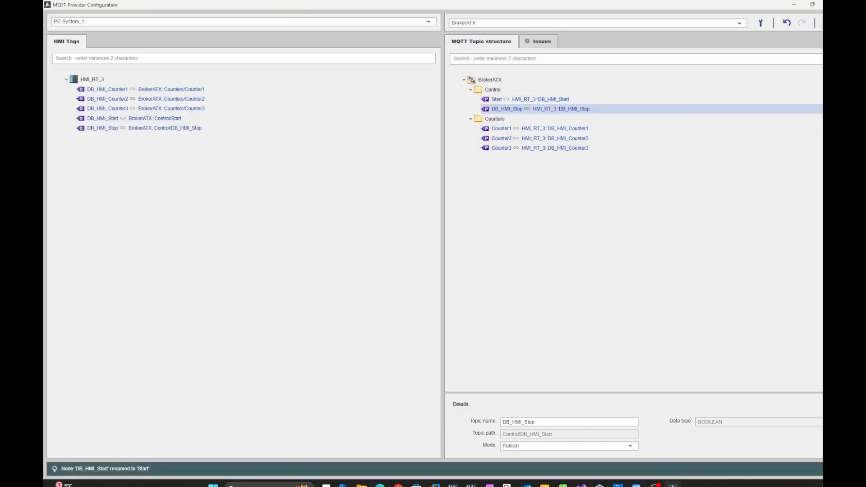
pyautogui.click(812, 109)
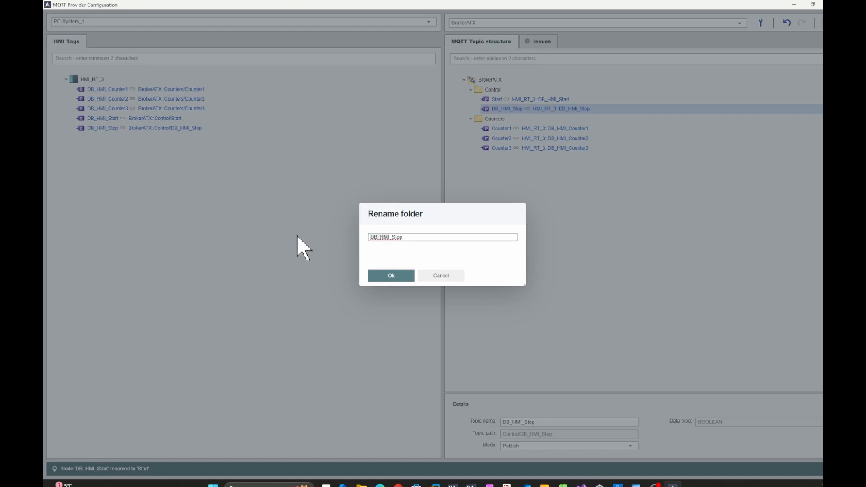
pyautogui.press('BackSpace')
pyautogui.click(397, 276)
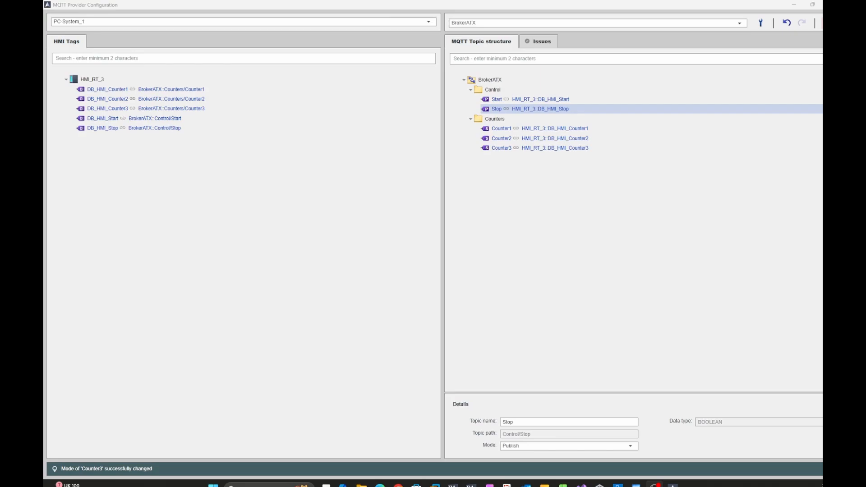
# Review the BrokerATX connection settings, its MQTT protocol settings and the tag payload type options for HMI tags.
pyautogui.click(762, 23)
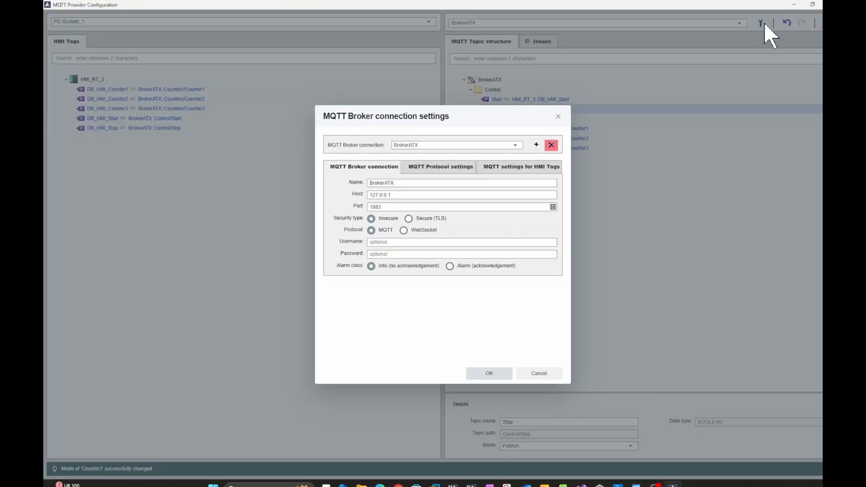
pyautogui.click(424, 145)
pyautogui.click(421, 153)
pyautogui.click(455, 169)
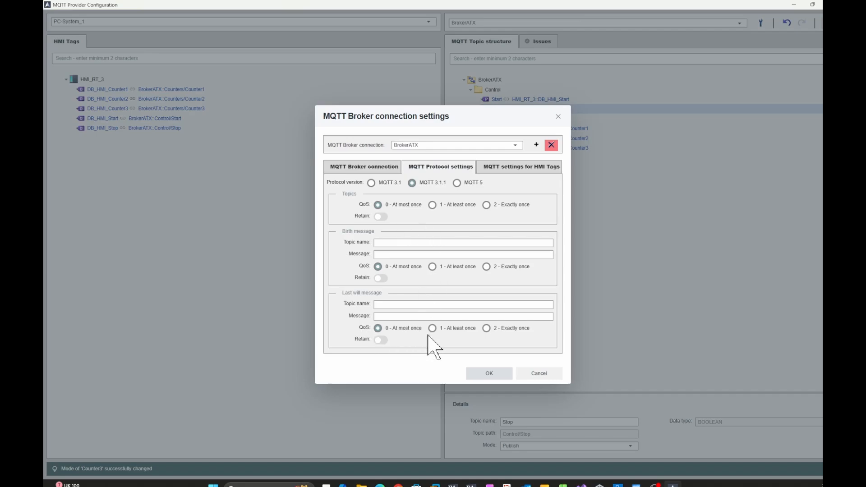
pyautogui.click(515, 168)
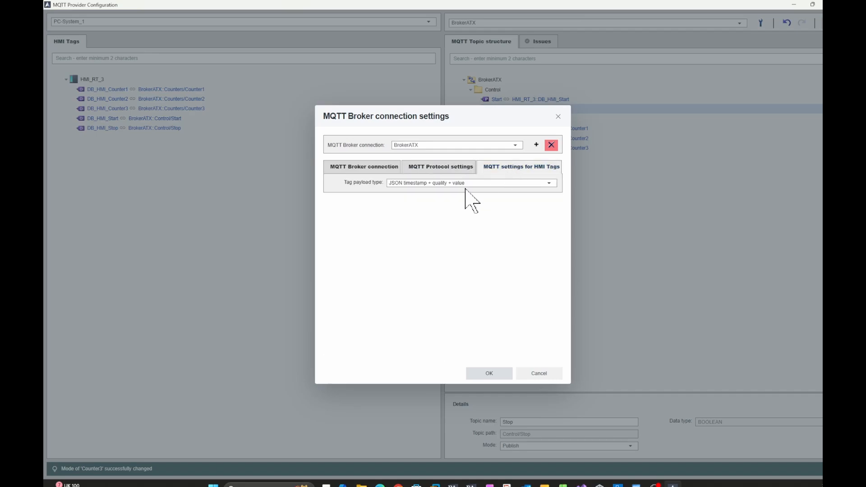
pyautogui.click(457, 184)
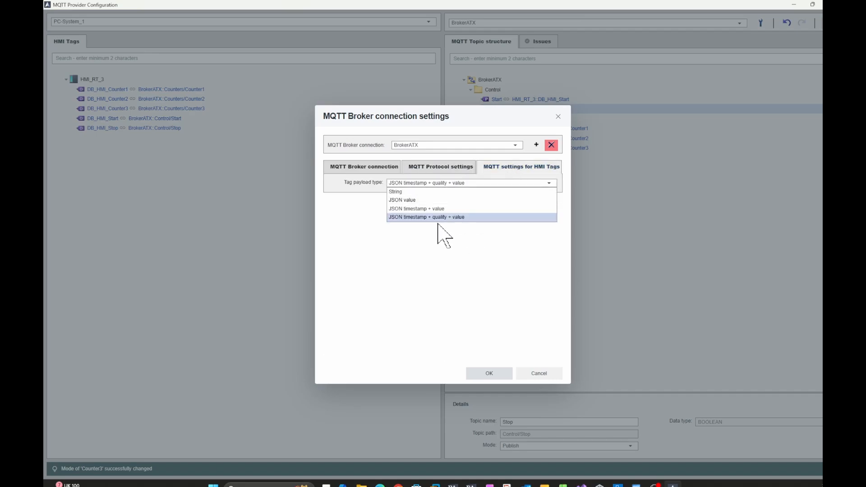
pyautogui.click(491, 188)
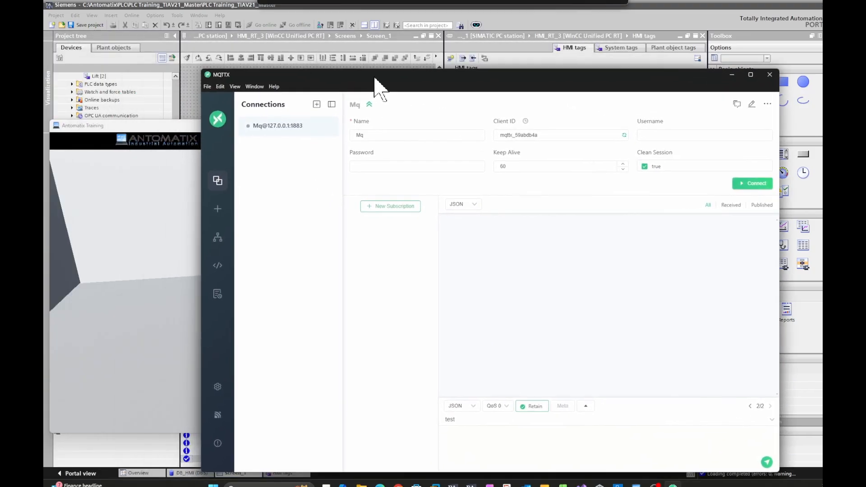
# In MQTTX, move and shrink the window so the training simulation stays visible, and connect the Mq client to 127.0.0.1:1883.
pyautogui.moveTo(375, 78); pyautogui.dragTo(391, 75)
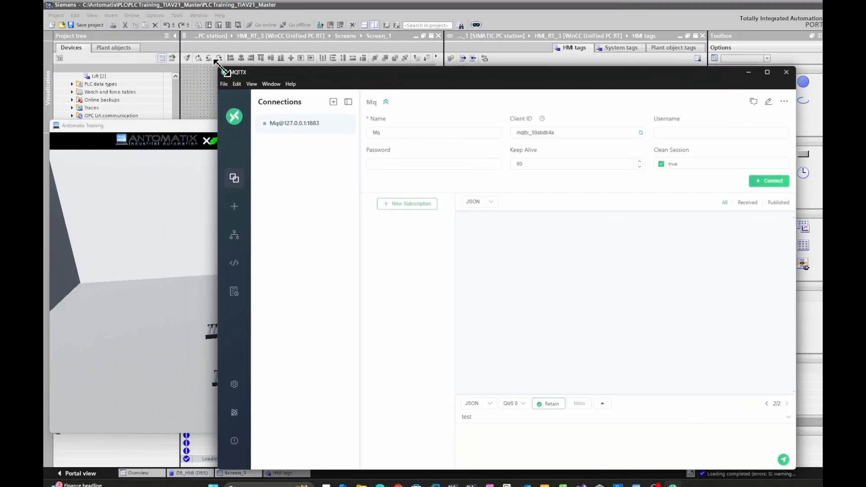
pyautogui.moveTo(216, 60); pyautogui.dragTo(344, 138)
pyautogui.moveTo(493, 151); pyautogui.dragTo(484, 51)
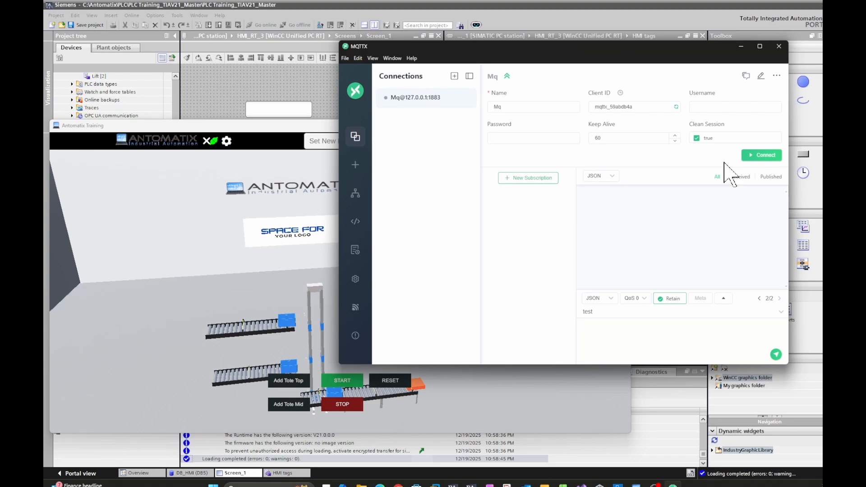
pyautogui.click(753, 154)
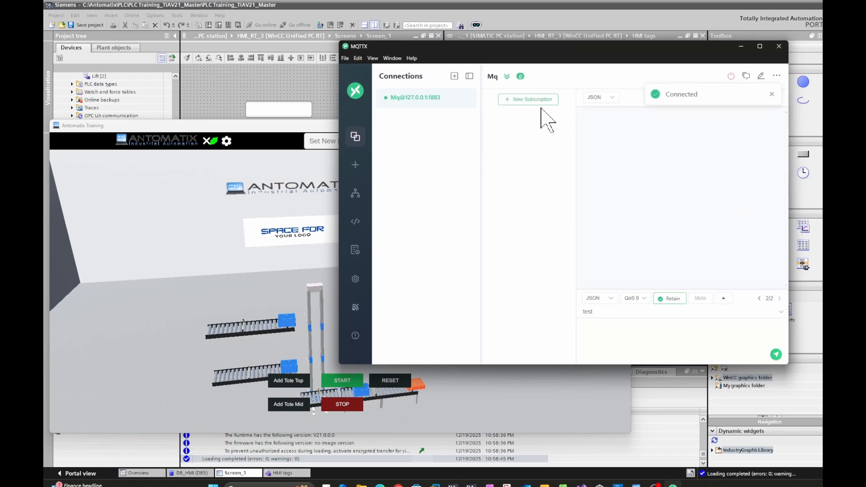
# Add a subscription to all topics on the Mq connection, using # as the topic with QoS 0.
pyautogui.click(538, 105)
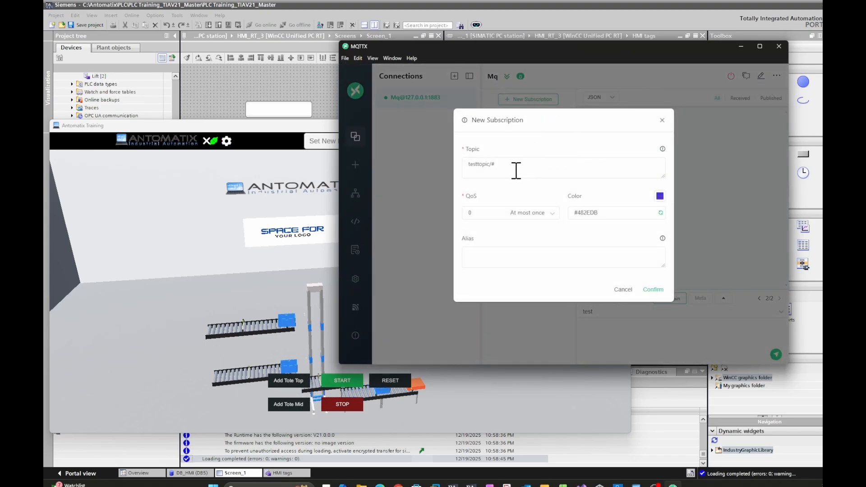
pyautogui.moveTo(514, 167); pyautogui.dragTo(456, 178)
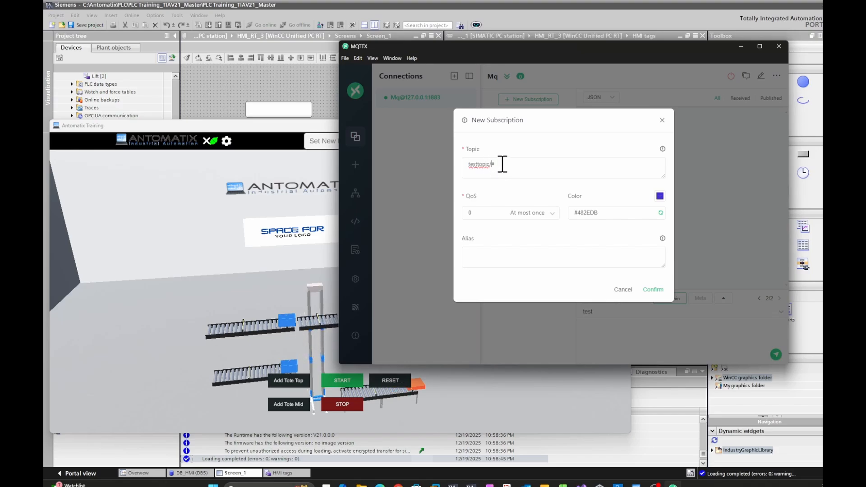
pyautogui.click(486, 164)
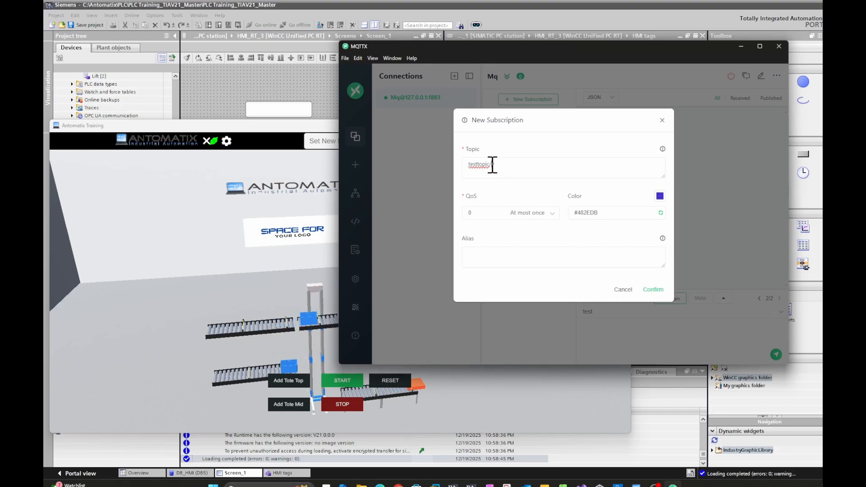
pyautogui.hotkey('ctrl', 'a')
pyautogui.write('#')
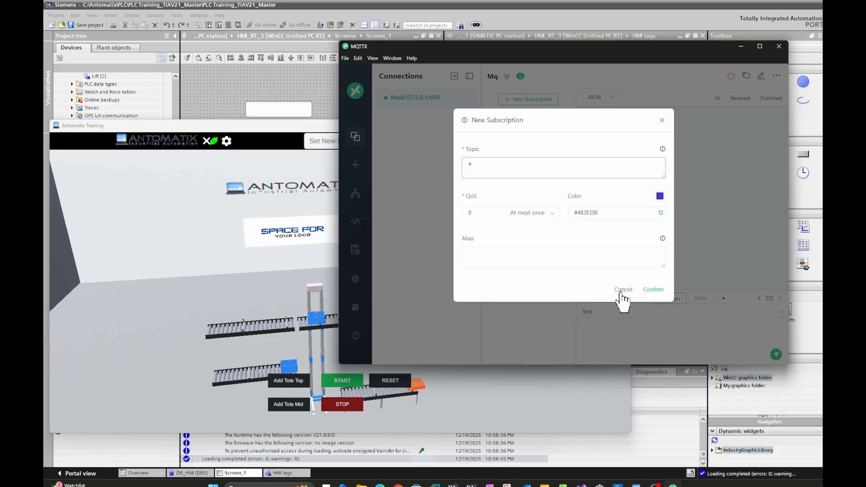
pyautogui.click(655, 290)
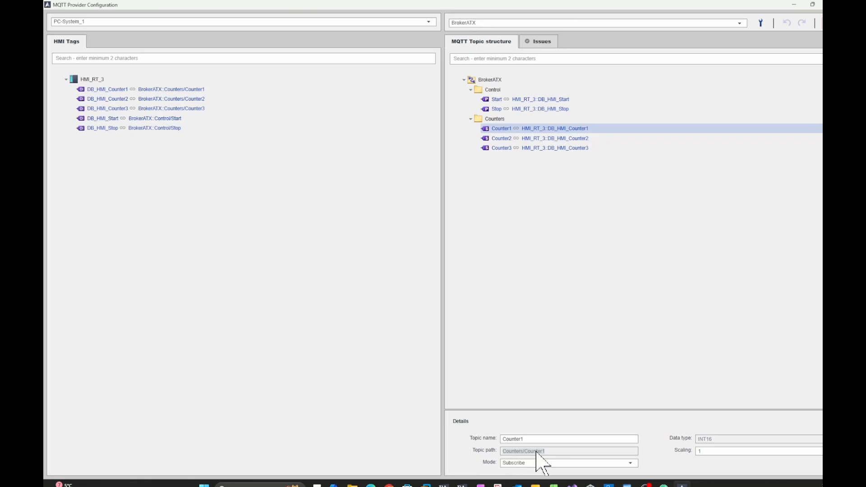
# Leave the MQTT configuration, switch to MQTTX and add a subscription to the topic Counters/Counter1 with QoS 0.
pyautogui.click(794, 5)
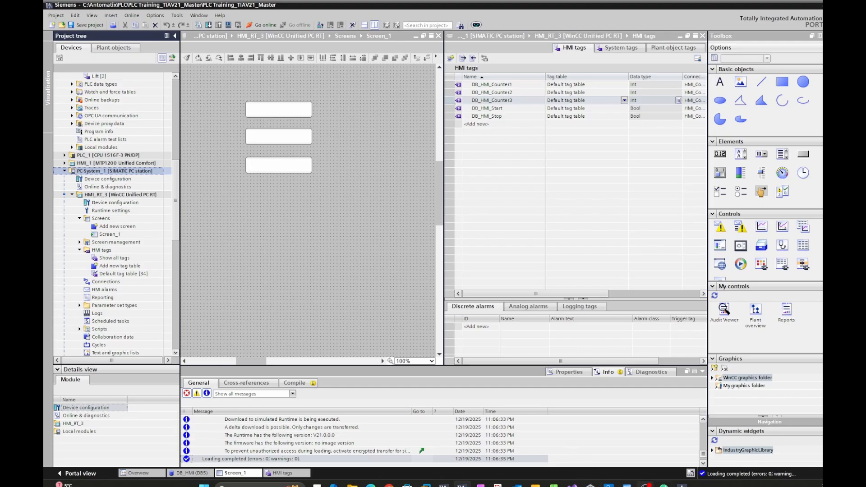
pyautogui.click(663, 485)
pyautogui.click(388, 130)
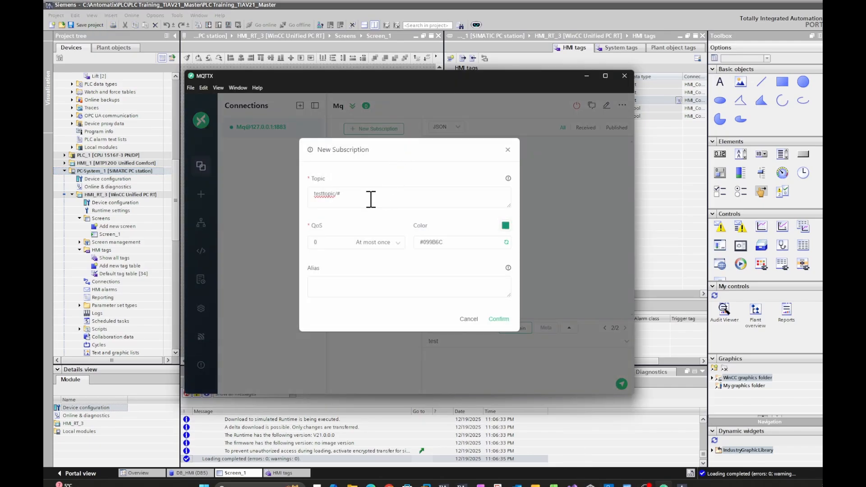
pyautogui.hotkey('ctrl', 'a')
pyautogui.write('Counters/Counter1')
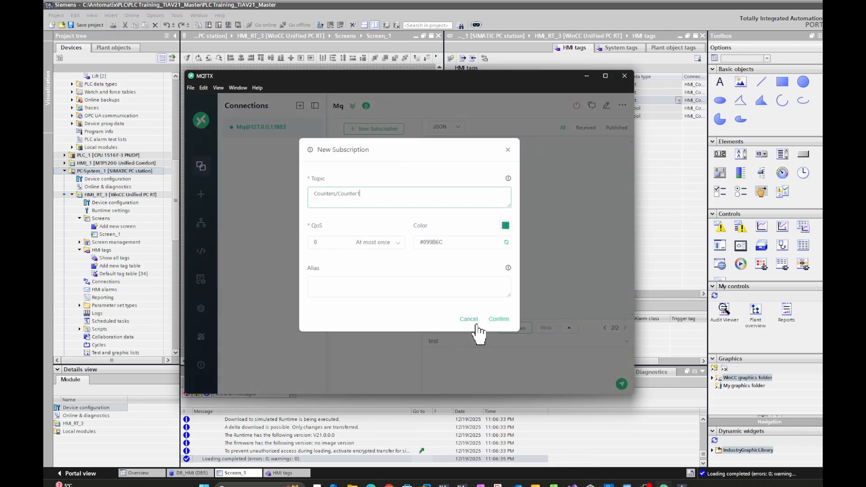
pyautogui.click(498, 319)
# Reopen the Northbound MQTT configuration of PC-System_1 and set the Control topics Start and Stop to Subscribe mode.
pyautogui.rightClick(126, 171)
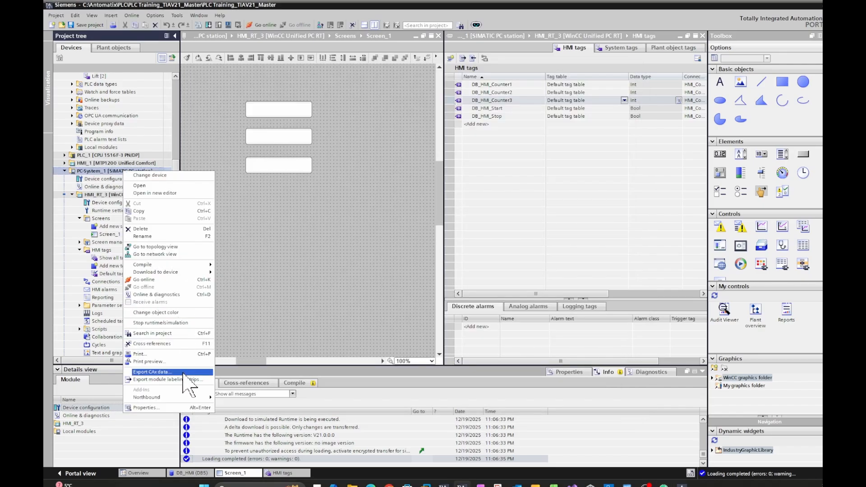
pyautogui.moveTo(180, 399)
pyautogui.click(248, 397)
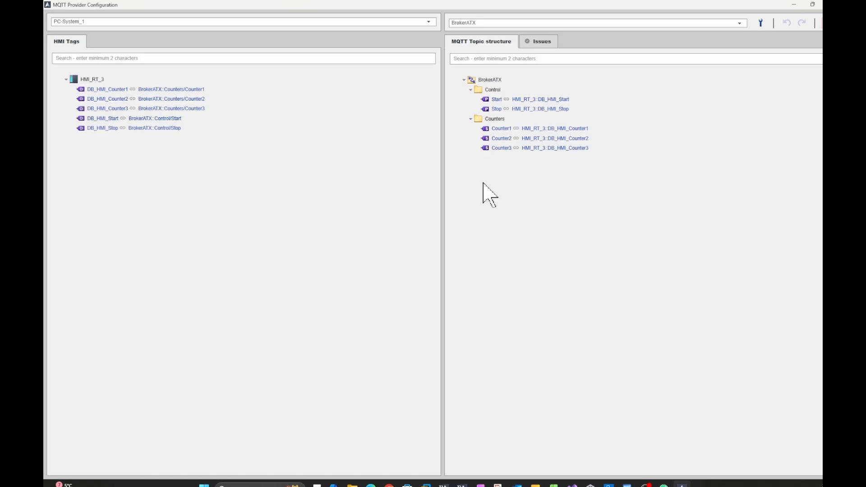
pyautogui.click(498, 99)
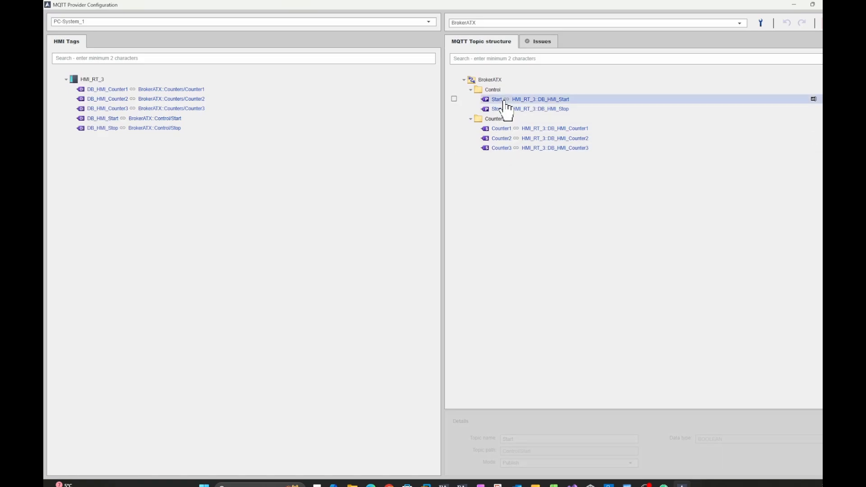
pyautogui.click(547, 463)
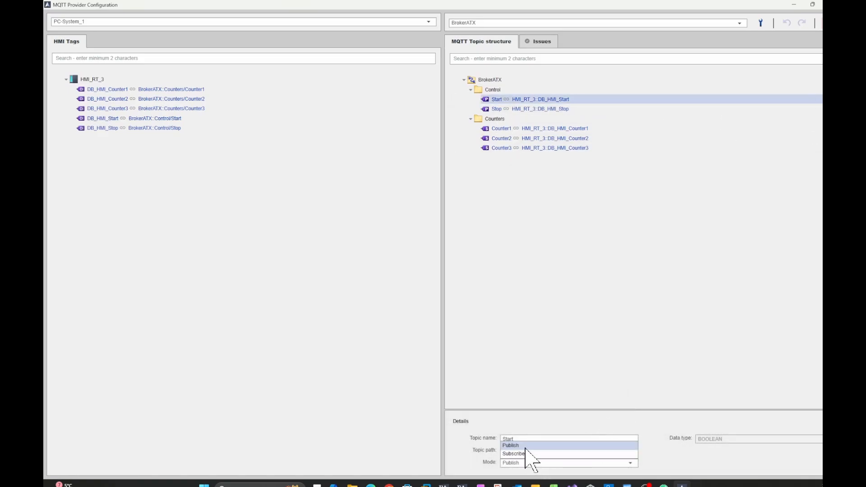
pyautogui.click(526, 449)
pyautogui.click(524, 109)
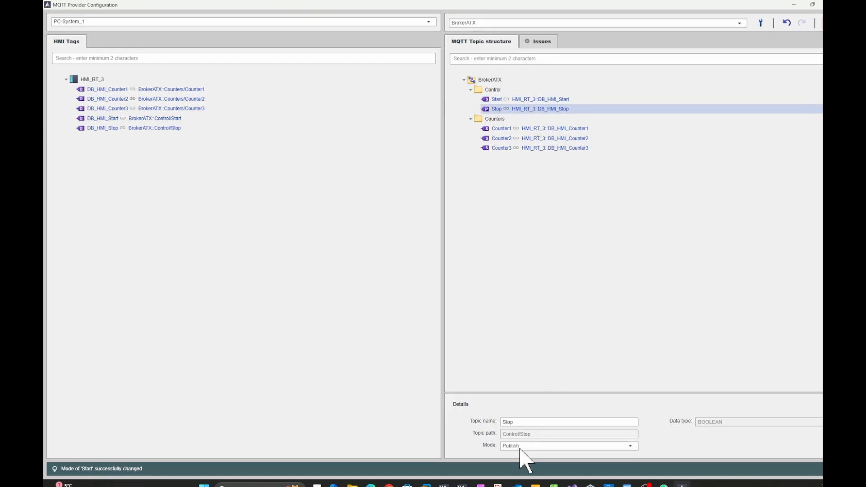
pyautogui.click(519, 446)
pyautogui.click(524, 463)
# Set the Counter1, Counter2 and Counter3 topics of BrokerATX to Publish mode, and restore the configuration window to its smaller size.
pyautogui.click(513, 131)
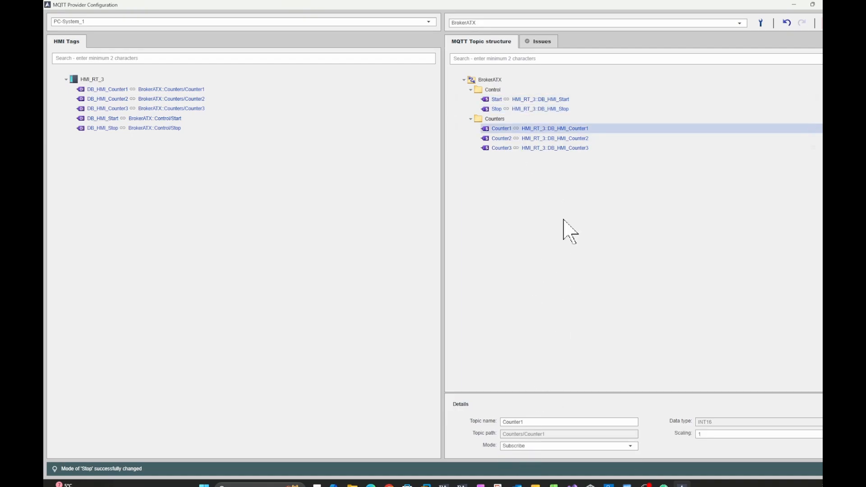
pyautogui.click(533, 445)
pyautogui.click(514, 454)
pyautogui.click(549, 139)
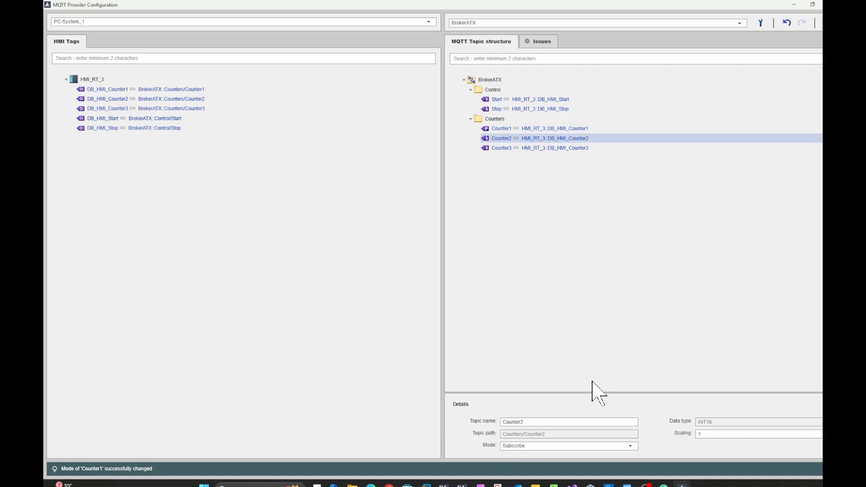
pyautogui.click(559, 447)
pyautogui.click(532, 454)
pyautogui.click(538, 149)
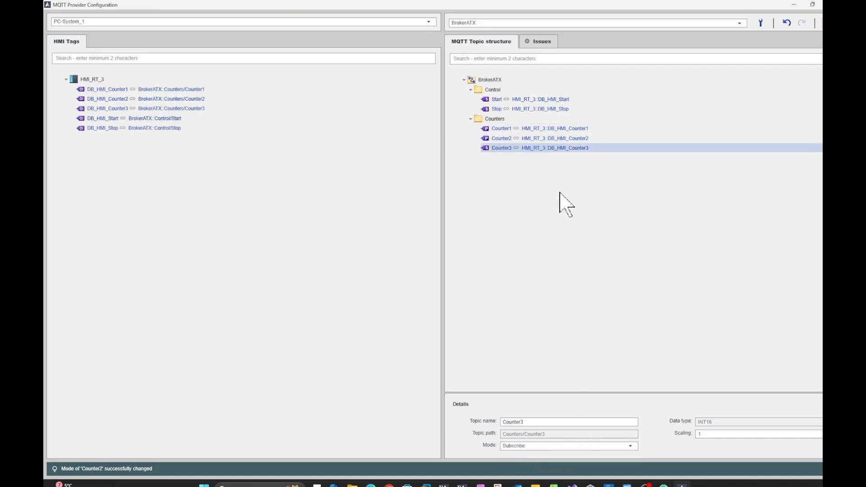
pyautogui.click(529, 447)
pyautogui.click(526, 454)
pyautogui.click(812, 4)
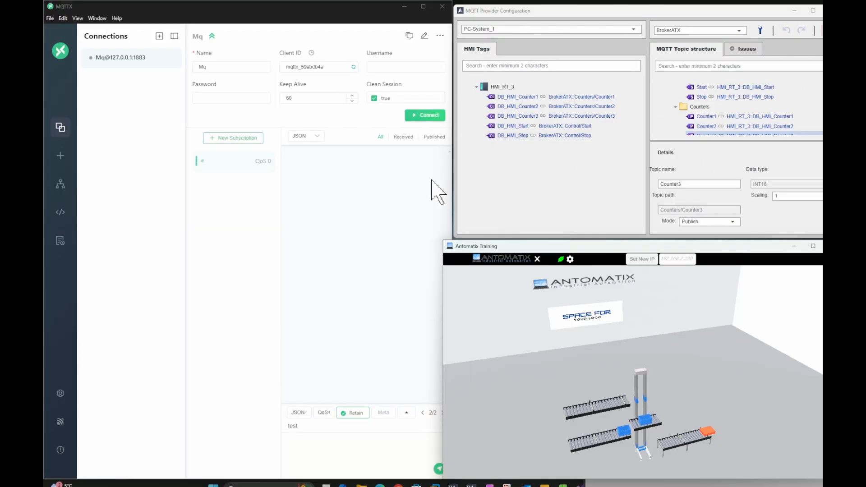
# Connect the Mq client in MQTTX and compare the incoming counter messages with the counter fields in WinCC Unified RT.
pyautogui.click(426, 115)
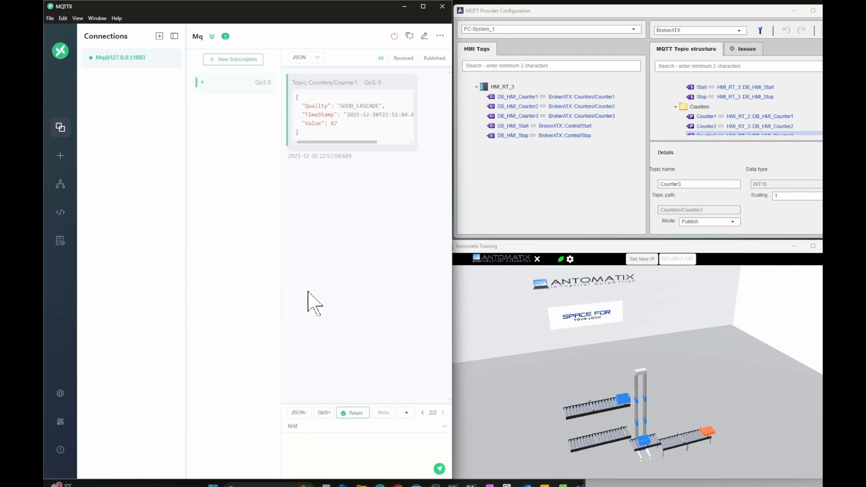
pyautogui.moveTo(337, 142); pyautogui.dragTo(318, 147)
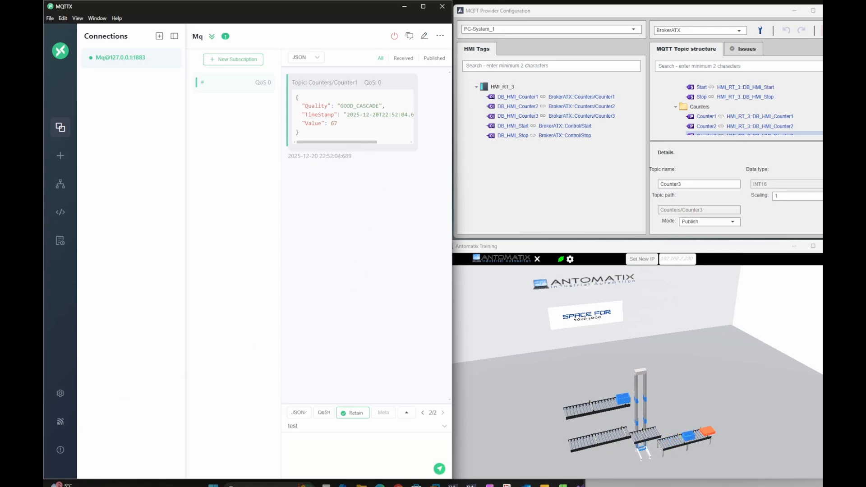
pyautogui.hotkey('alt', 'Tab')
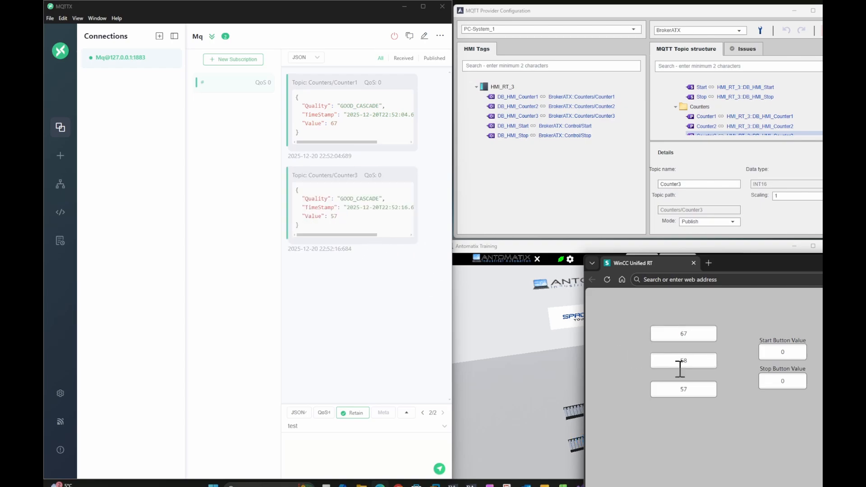
pyautogui.click(692, 389)
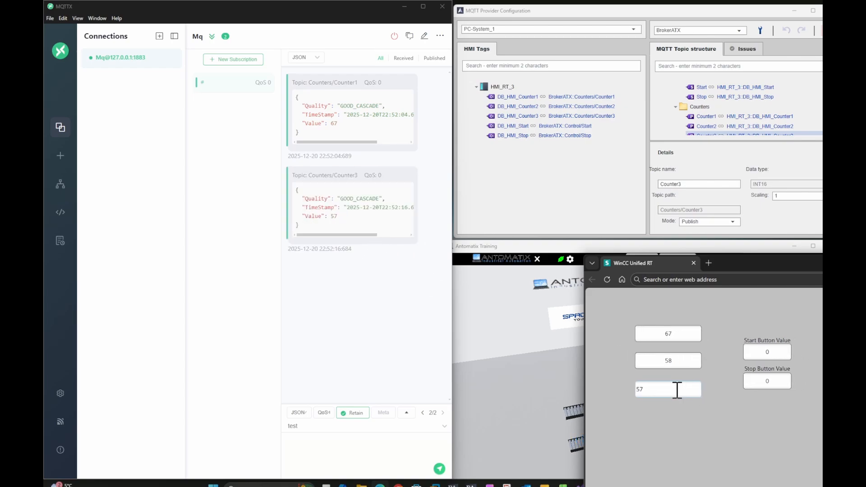
pyautogui.click(729, 326)
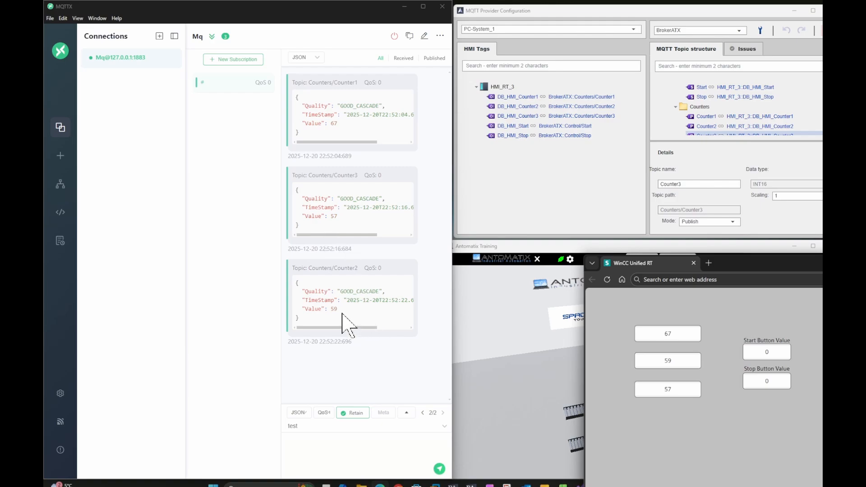
pyautogui.click(694, 360)
pyautogui.click(680, 334)
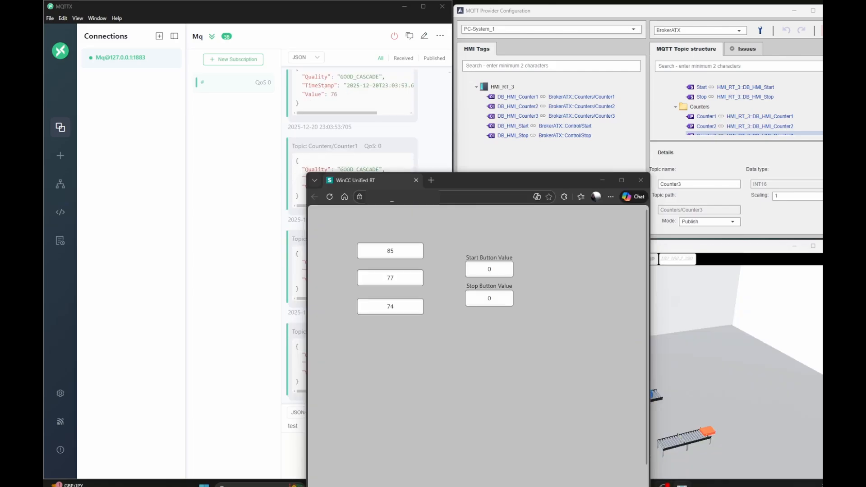
# Switch to MQTT Counters, open its settings and set the Counter 1 read topic to Counters/Counter1, matching the MQTT Provider Configuration.
pyautogui.moveTo(166, 256); pyautogui.dragTo(514, 111)
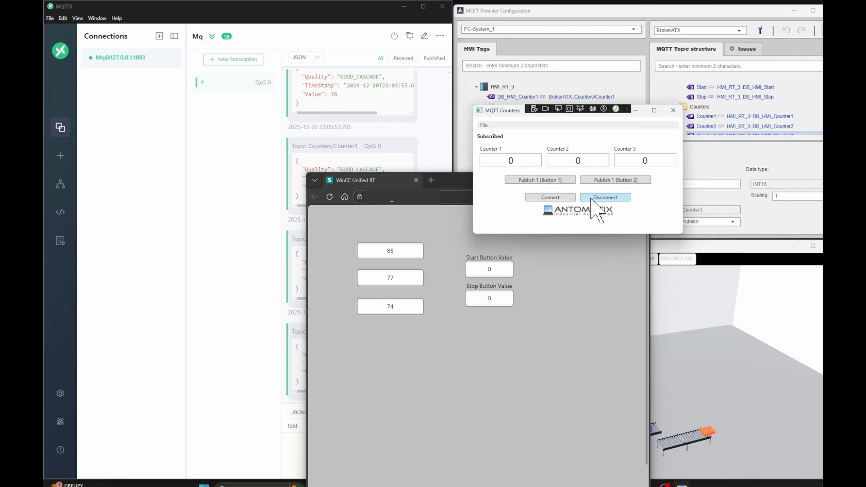
pyautogui.click(483, 126)
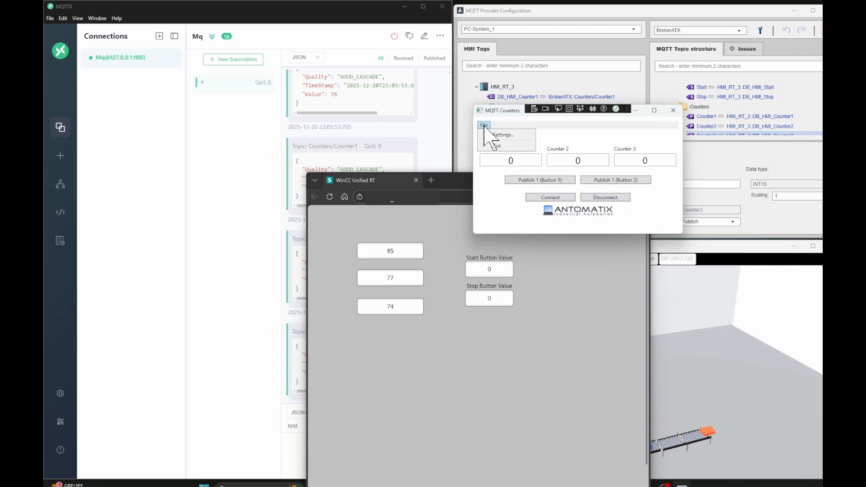
pyautogui.click(510, 135)
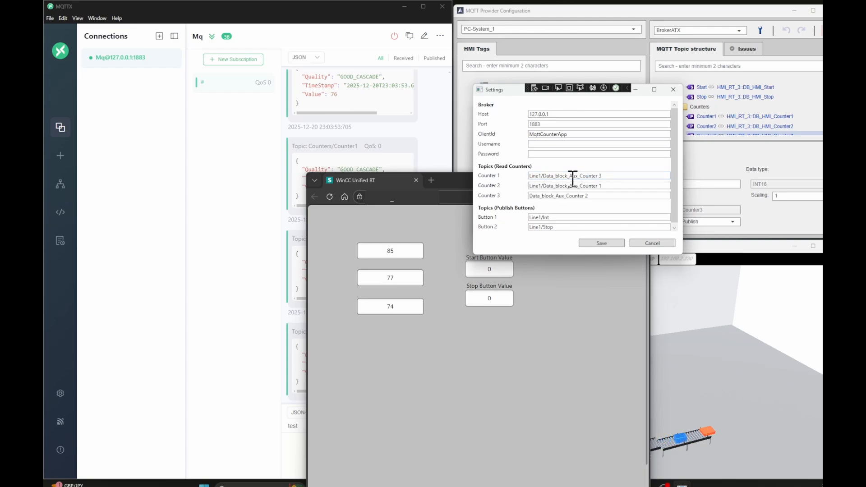
pyautogui.moveTo(517, 93); pyautogui.dragTo(307, 51)
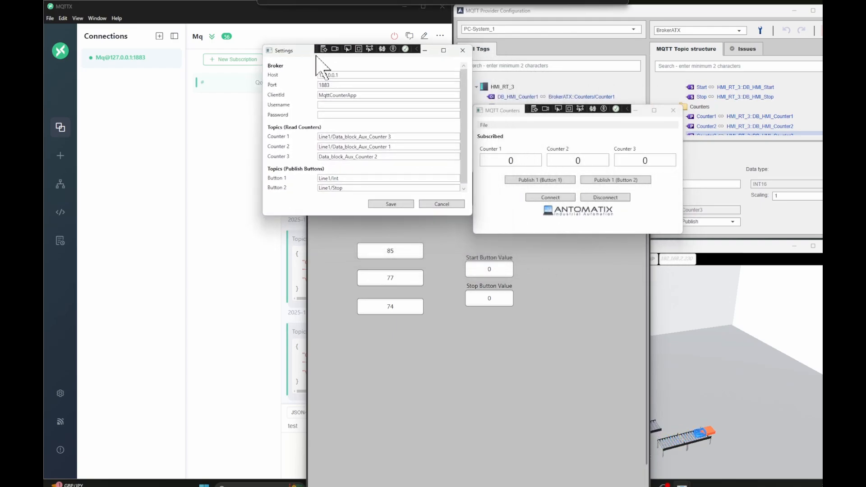
pyautogui.click(720, 11)
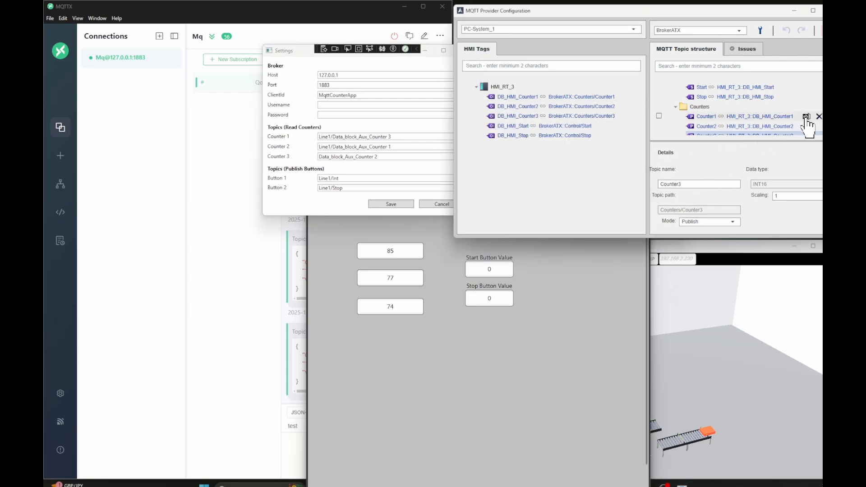
pyautogui.click(762, 118)
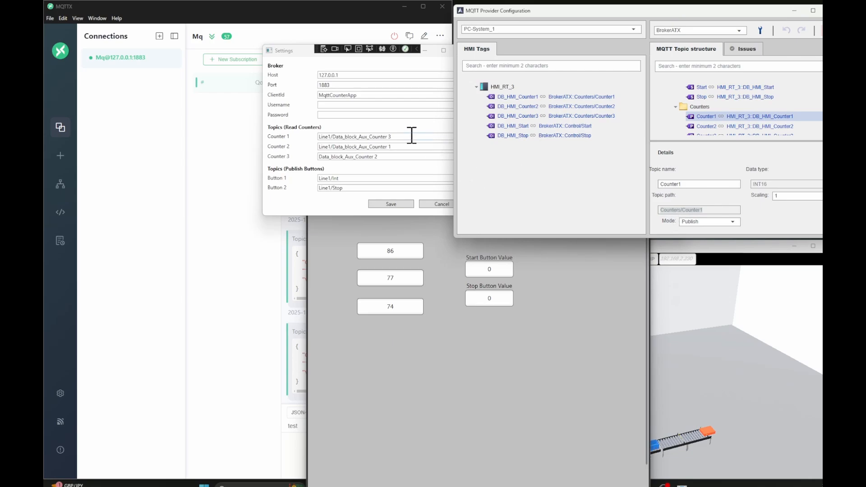
pyautogui.moveTo(409, 136); pyautogui.dragTo(288, 135)
pyautogui.write('Counters/Counter1')
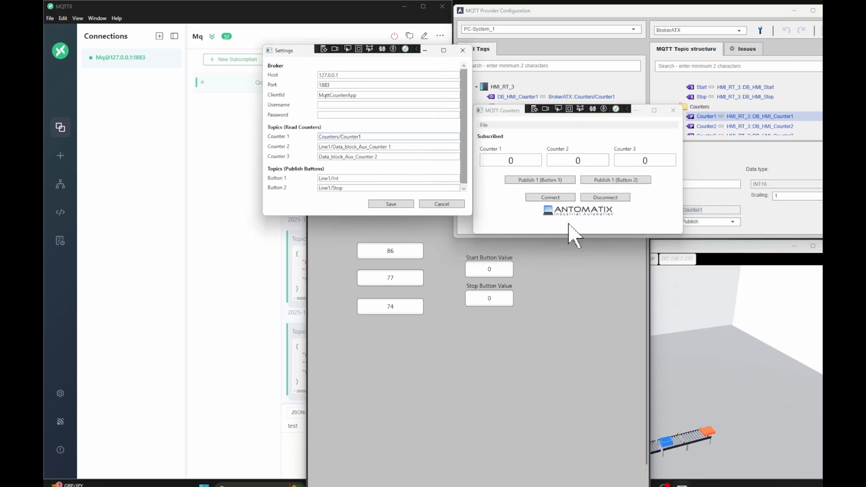
# Set the Counter 2 and Counter 3 read topics to Counters/Counter2 and Counters/Counter3, and save the settings.
pyautogui.click(732, 127)
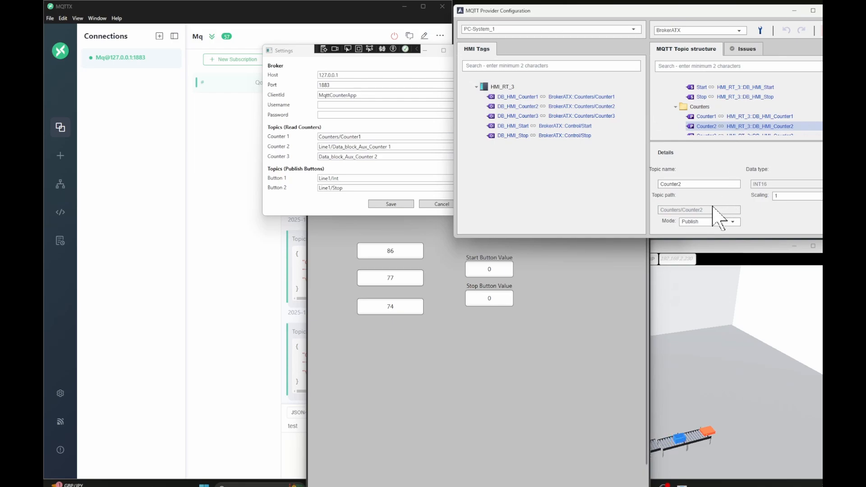
pyautogui.click(400, 147)
pyautogui.moveTo(400, 146); pyautogui.dragTo(309, 147)
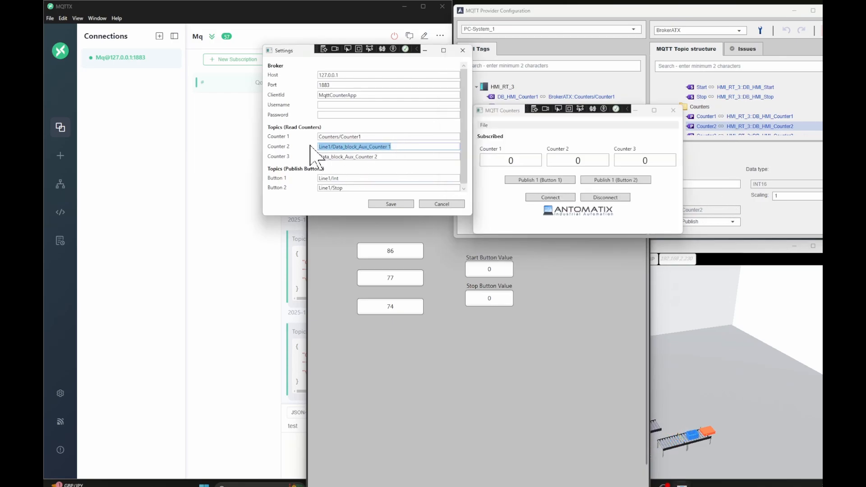
pyautogui.write('Counters/Counter1')
pyautogui.moveTo(390, 156); pyautogui.dragTo(286, 168)
pyautogui.write('Counters/Counter1')
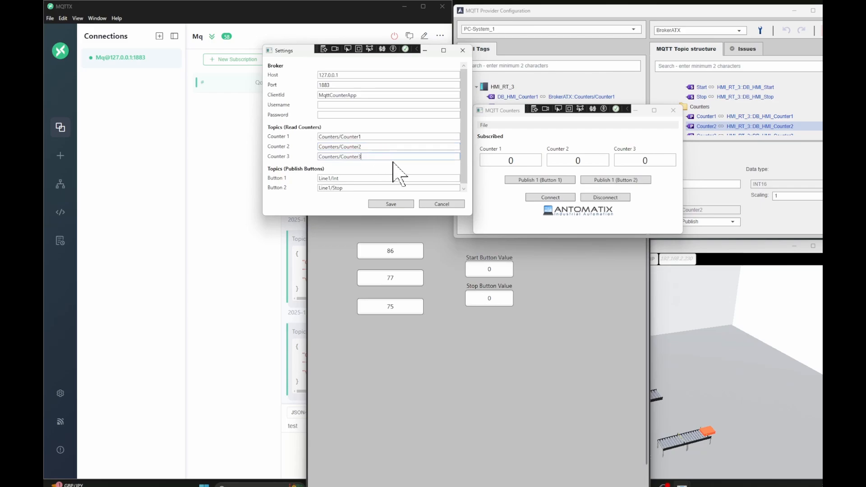
pyautogui.click(398, 204)
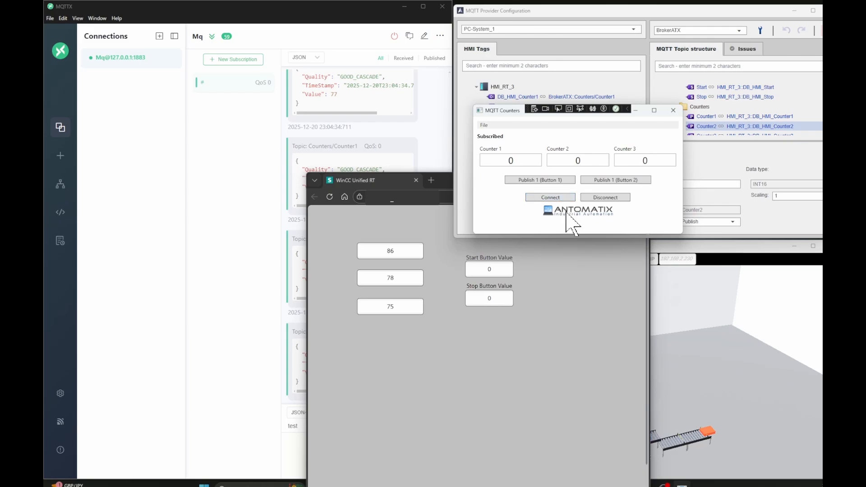
# Connect MQTT Counters to the broker and add totes to the upper and lower conveyors in Antomatix Training, moving one lower tote aside.
pyautogui.click(552, 199)
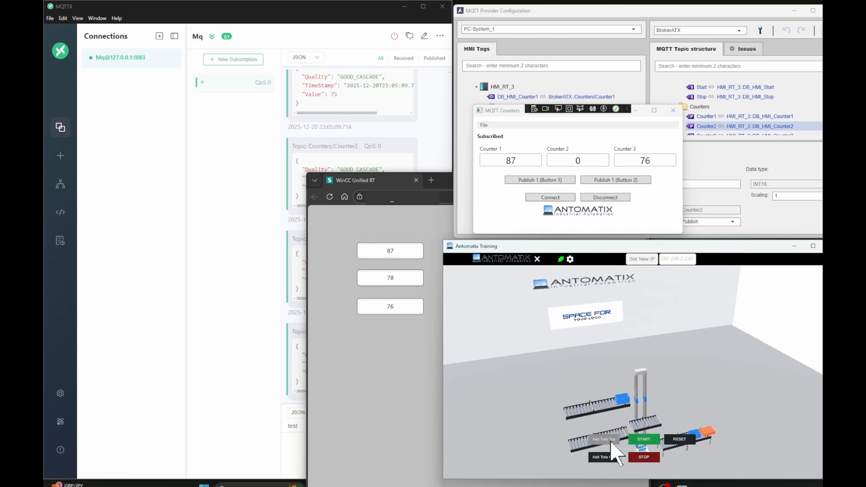
pyautogui.click(611, 441)
pyautogui.click(604, 457)
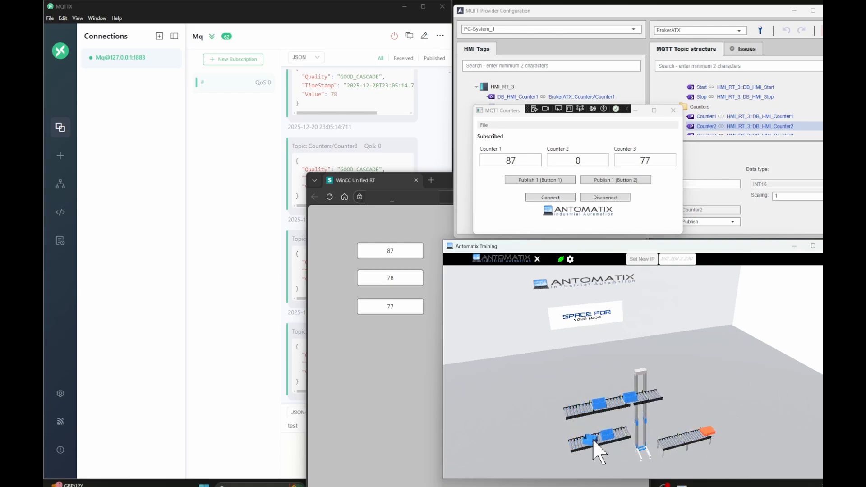
pyautogui.moveTo(590, 438); pyautogui.dragTo(775, 300)
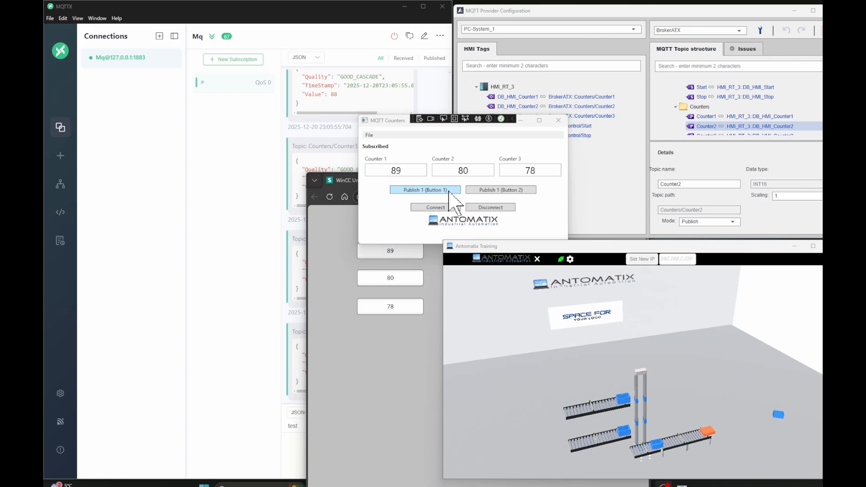
# Publish a value with Button 1 in MQTT Counters and check the topic of the incoming message in MQTTX.
pyautogui.click(449, 197)
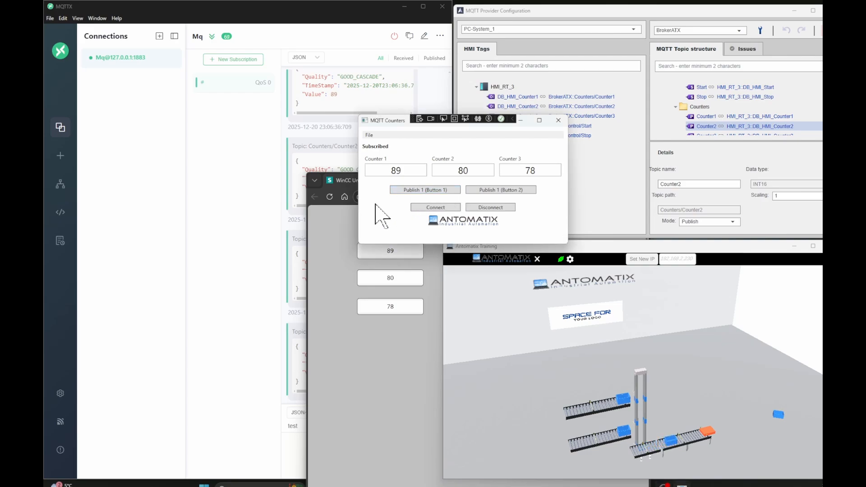
pyautogui.click(274, 212)
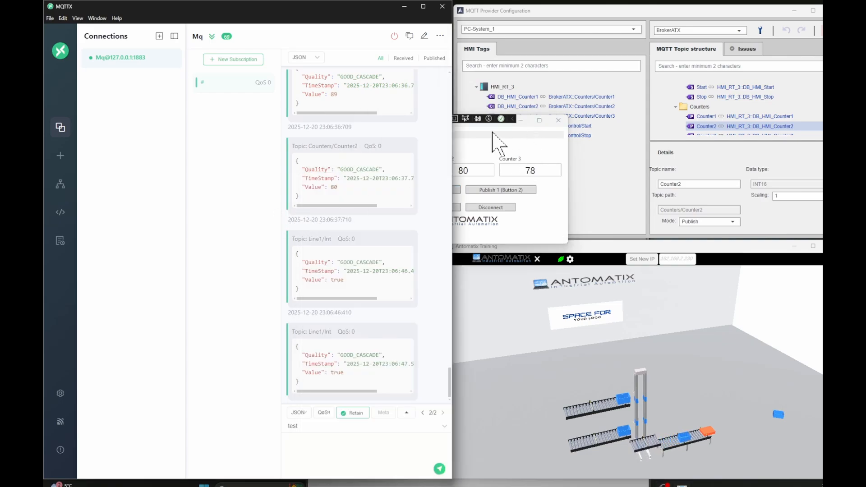
# Reopen the MQTT Counters settings and set the Button 1 publish topic to Control/Start, matching the path of the Start topic.
pyautogui.click(486, 128)
pyautogui.moveTo(396, 123); pyautogui.dragTo(509, 225)
pyautogui.click(481, 237)
pyautogui.click(504, 267)
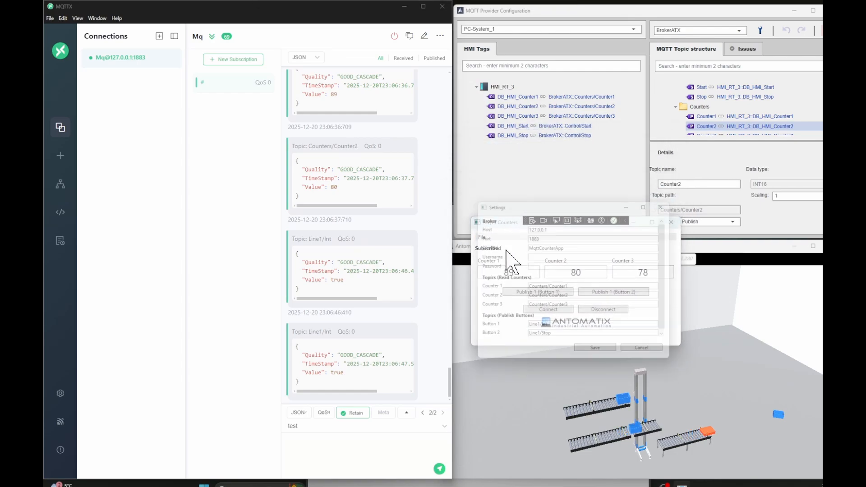
pyautogui.moveTo(496, 201); pyautogui.dragTo(349, 121)
pyautogui.click(752, 87)
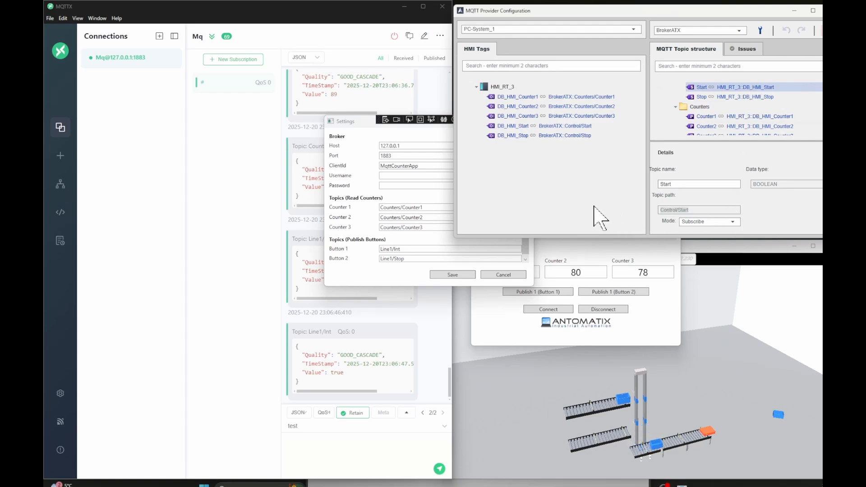
pyautogui.click(409, 249)
pyautogui.moveTo(417, 249); pyautogui.dragTo(358, 249)
pyautogui.write('Control/Start')
# Set the Button 2 publish topic to Control/Stop and save the MQTT Counters settings.
pyautogui.press('Tab')
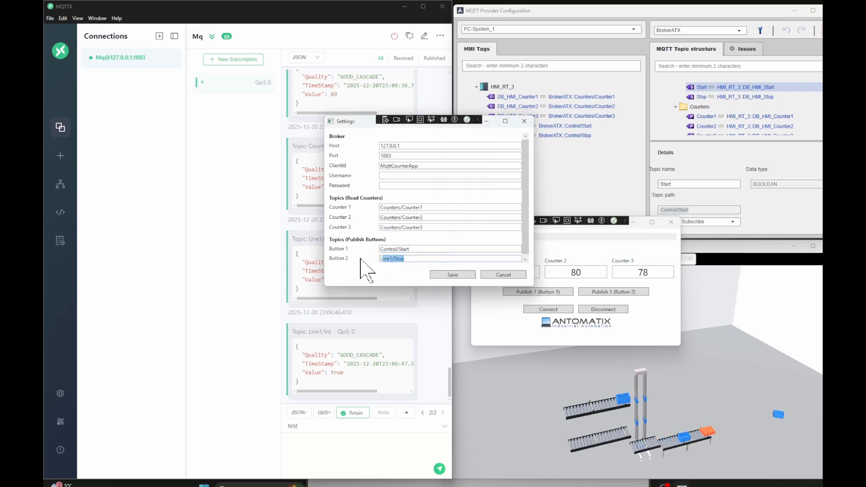
pyautogui.write('Control/Sta')
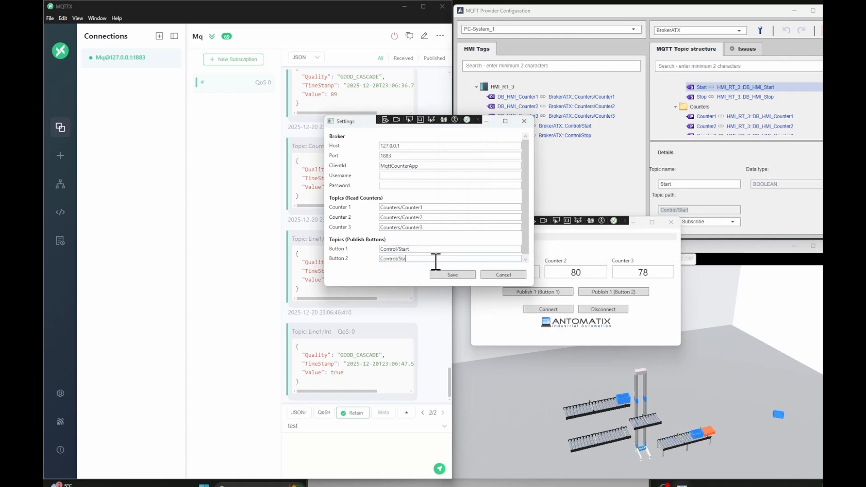
pyautogui.press('BackSpace')
pyautogui.write('op')
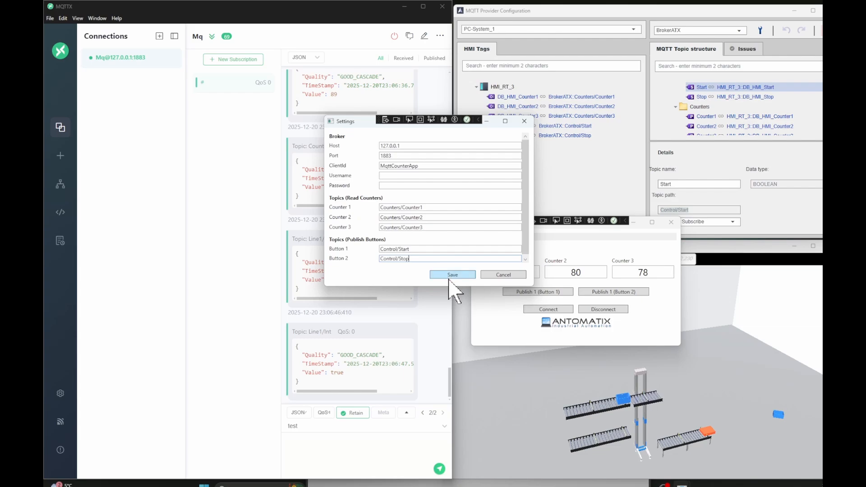
pyautogui.click(449, 277)
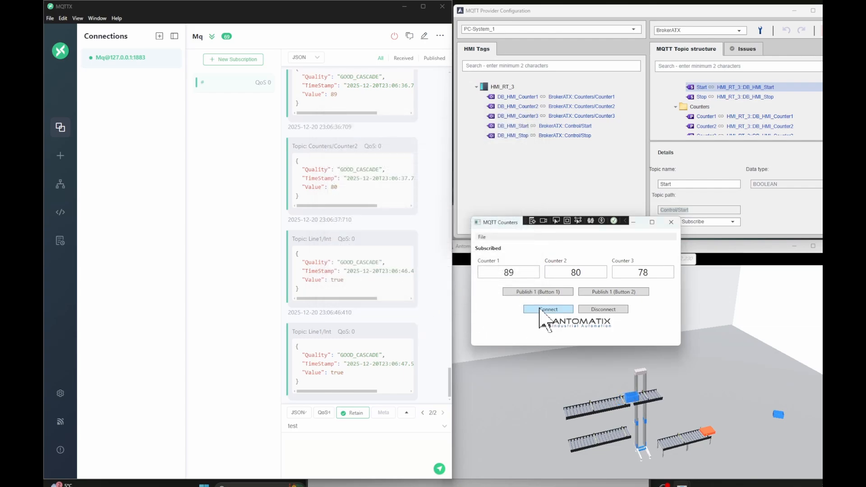
# Publish with Button 1 and Button 2 in MQTT Counters, widening MQTTX to inspect the full Control/Start and Control/Stop messages.
pyautogui.click(535, 292)
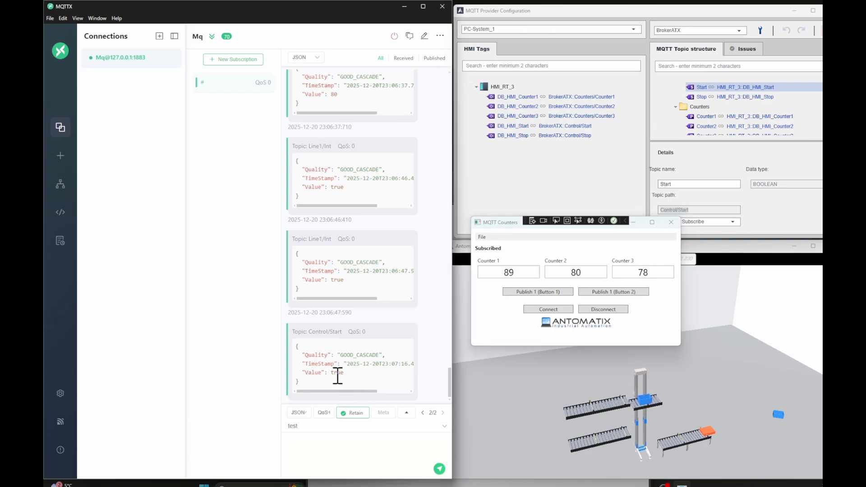
pyautogui.moveTo(451, 303); pyautogui.dragTo(615, 319)
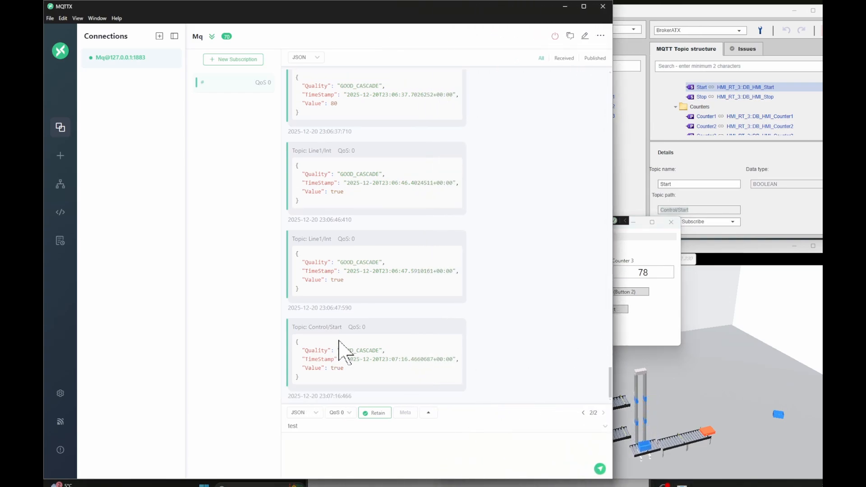
pyautogui.click(651, 339)
pyautogui.click(615, 293)
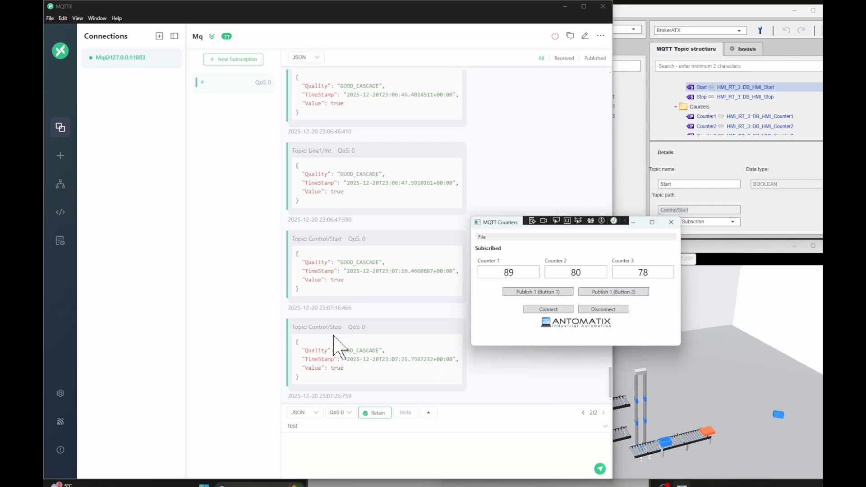
# Publish with both MQTT Counters buttons, repeat Button 1, and inspect the value of the Control/Start message in MQTTX.
pyautogui.click(556, 292)
pyautogui.click(620, 293)
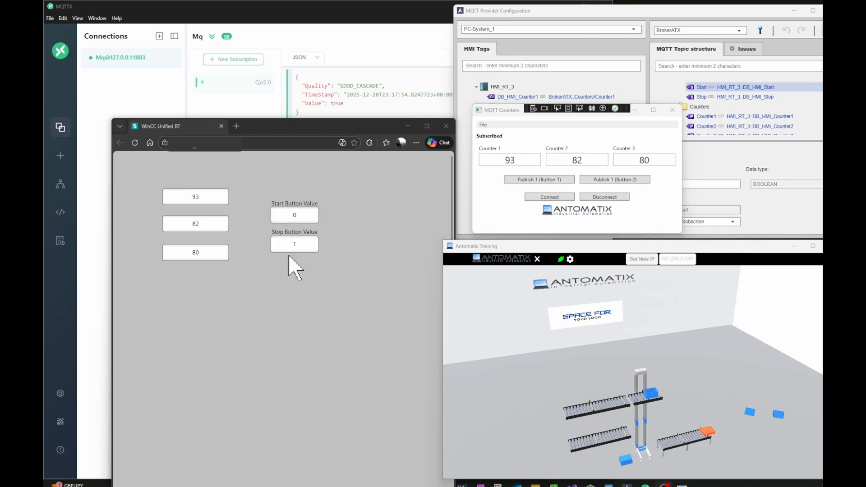
pyautogui.click(531, 181)
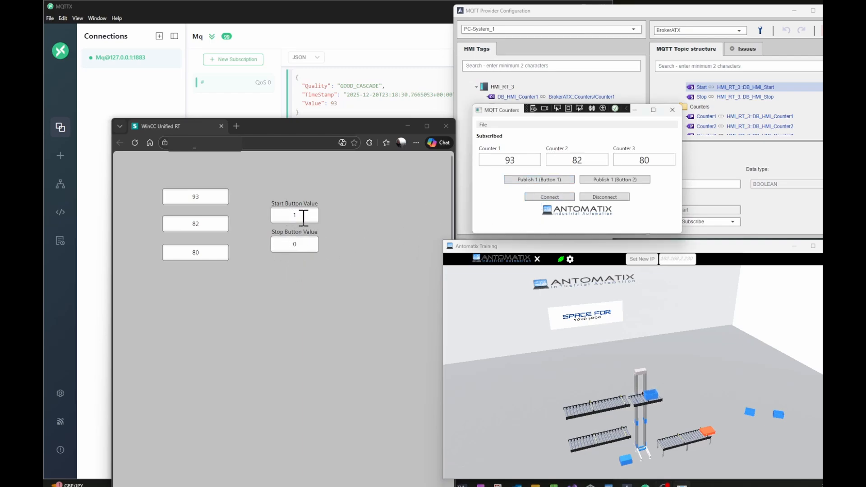
pyautogui.click(319, 68)
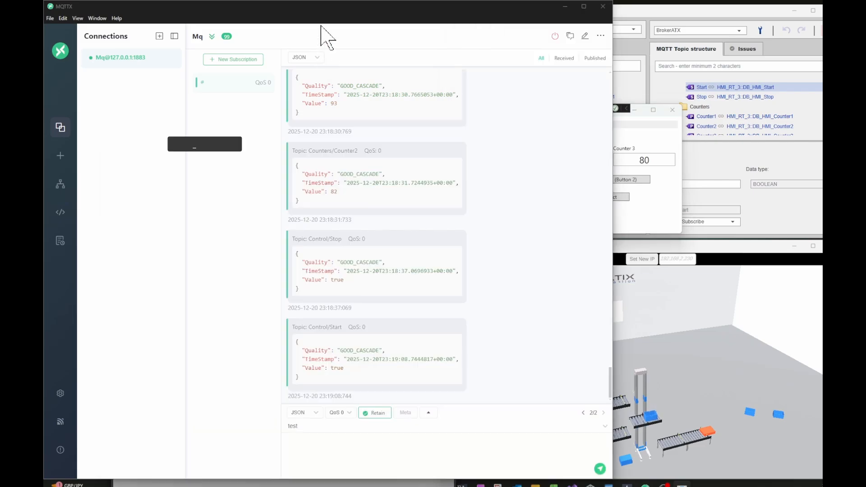
pyautogui.moveTo(339, 332)
pyautogui.mouseDown()
pyautogui.moveTo(301, 330)
pyautogui.moveTo(343, 334)
pyautogui.mouseUp()
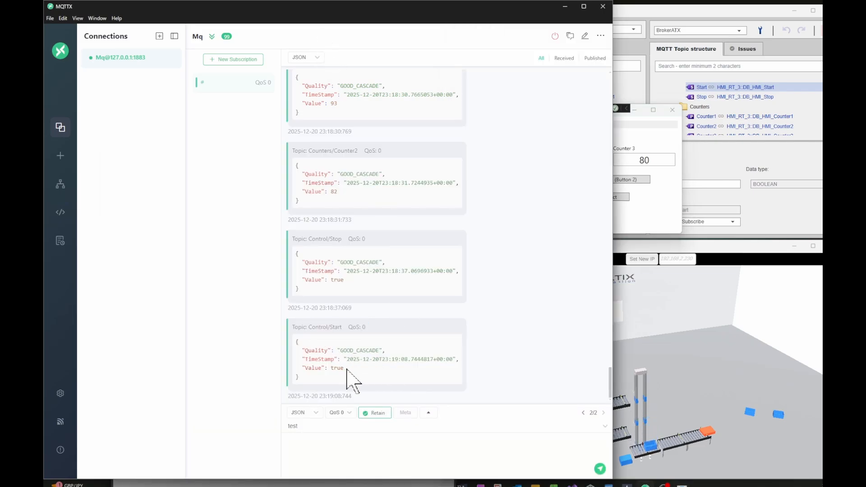
pyautogui.moveTo(347, 369); pyautogui.dragTo(299, 370)
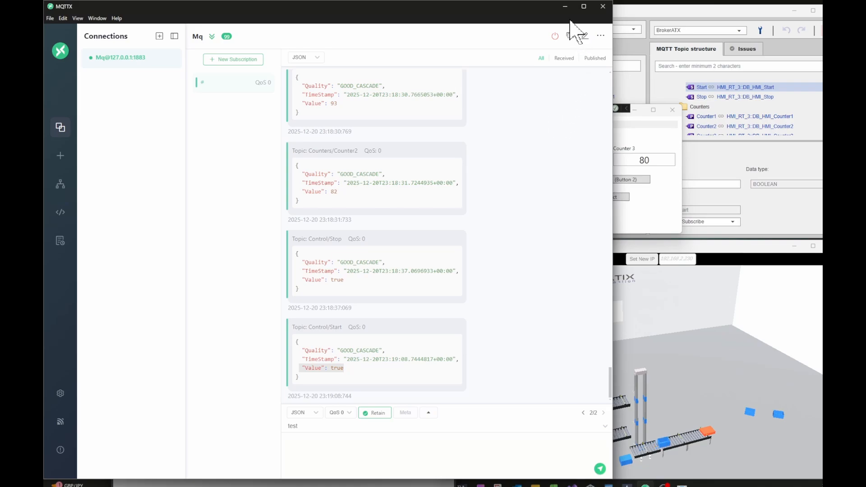
# Bring MQTT Counters and the Antomatix Training simulation to the front and add a tote to the top conveyor.
pyautogui.click(662, 229)
pyautogui.click(682, 317)
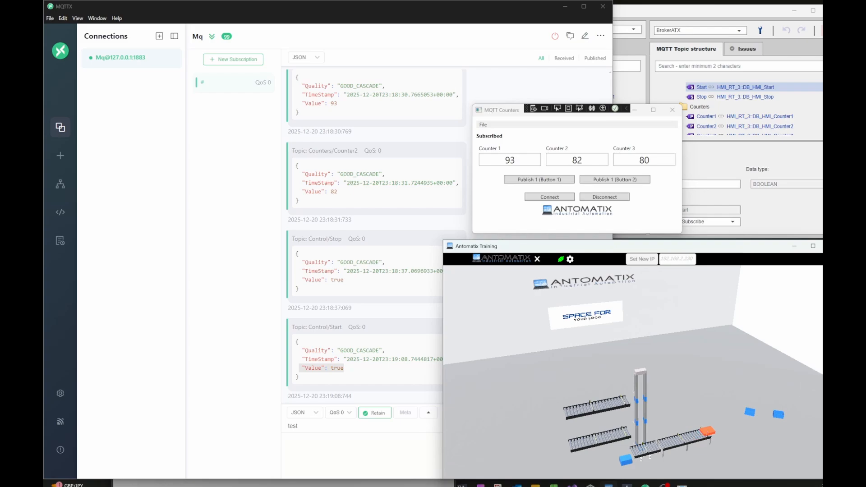
pyautogui.click(604, 438)
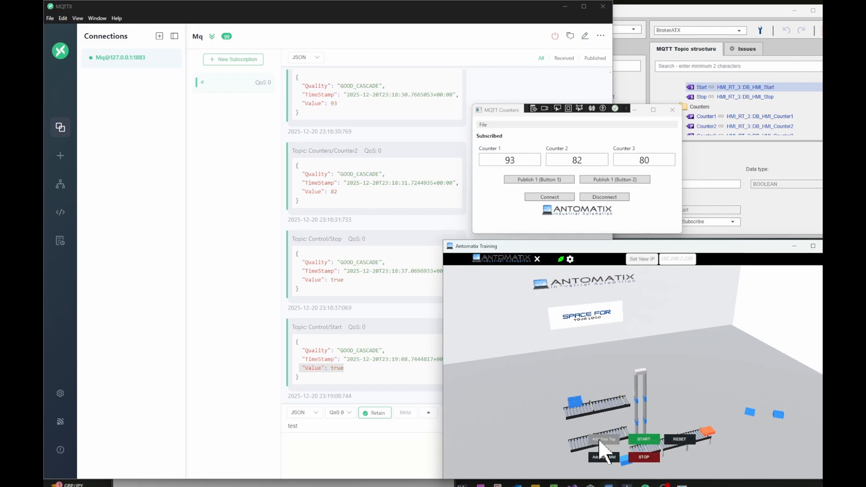
# Publish with Button 2 in MQTT Counters, inspect the Control/Stop message in MQTTX, and minimize MQTTX to view the WinCC Unified runtime.
pyautogui.click(616, 181)
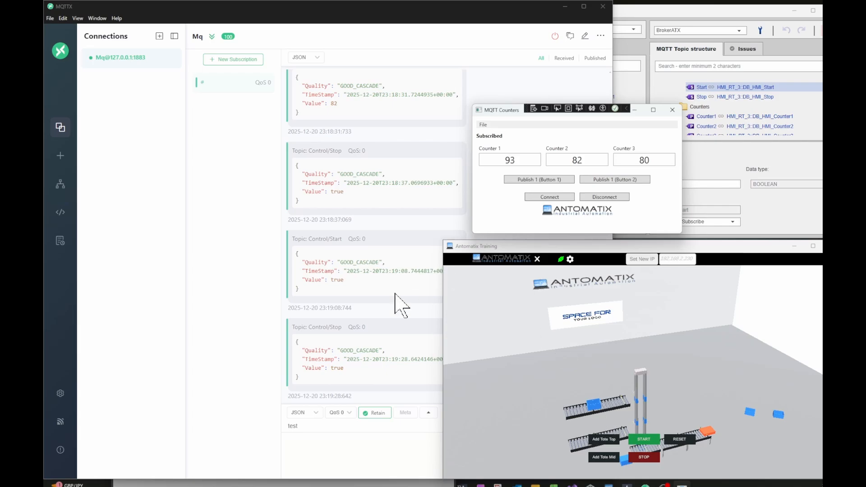
pyautogui.click(381, 311)
pyautogui.moveTo(343, 328); pyautogui.dragTo(303, 330)
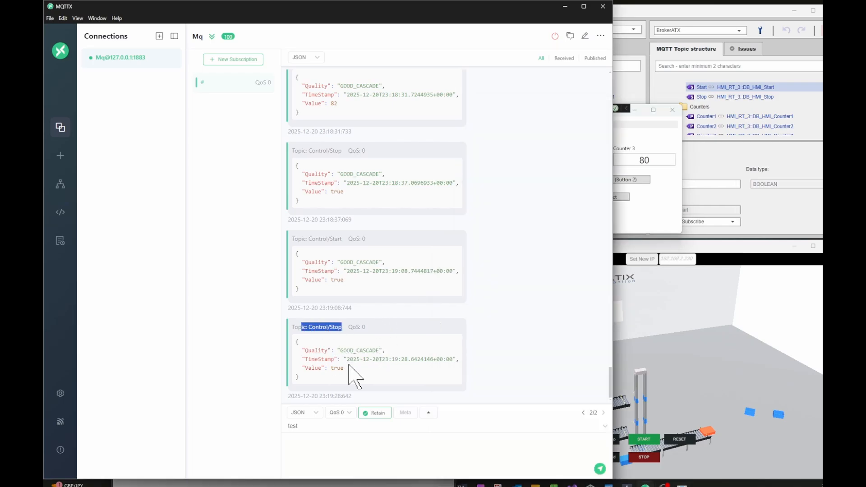
pyautogui.moveTo(349, 367); pyautogui.dragTo(314, 368)
pyautogui.click(564, 7)
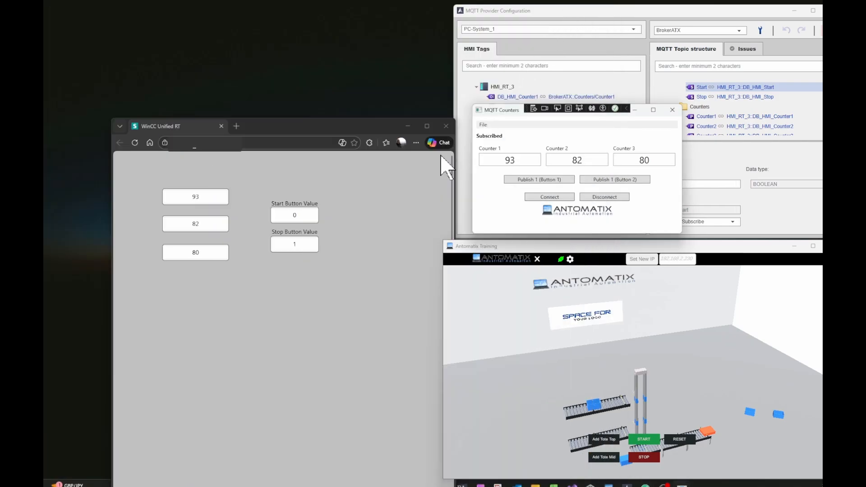